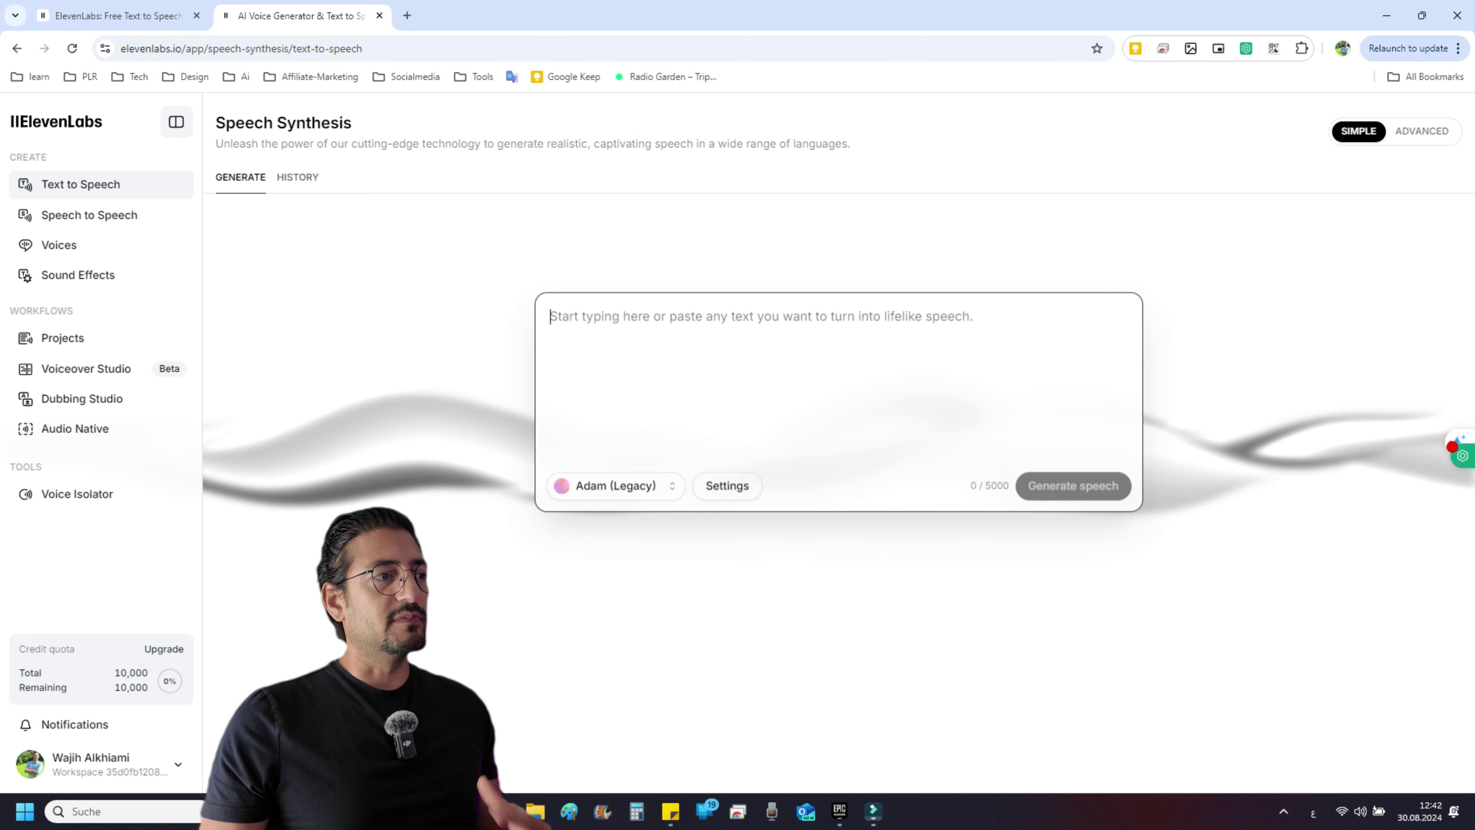
# Review the past entries in the speech synthesis history and return to the text-to-speech generation page
pyautogui.moveTo(148, 688); pyautogui.dragTo(114, 672)
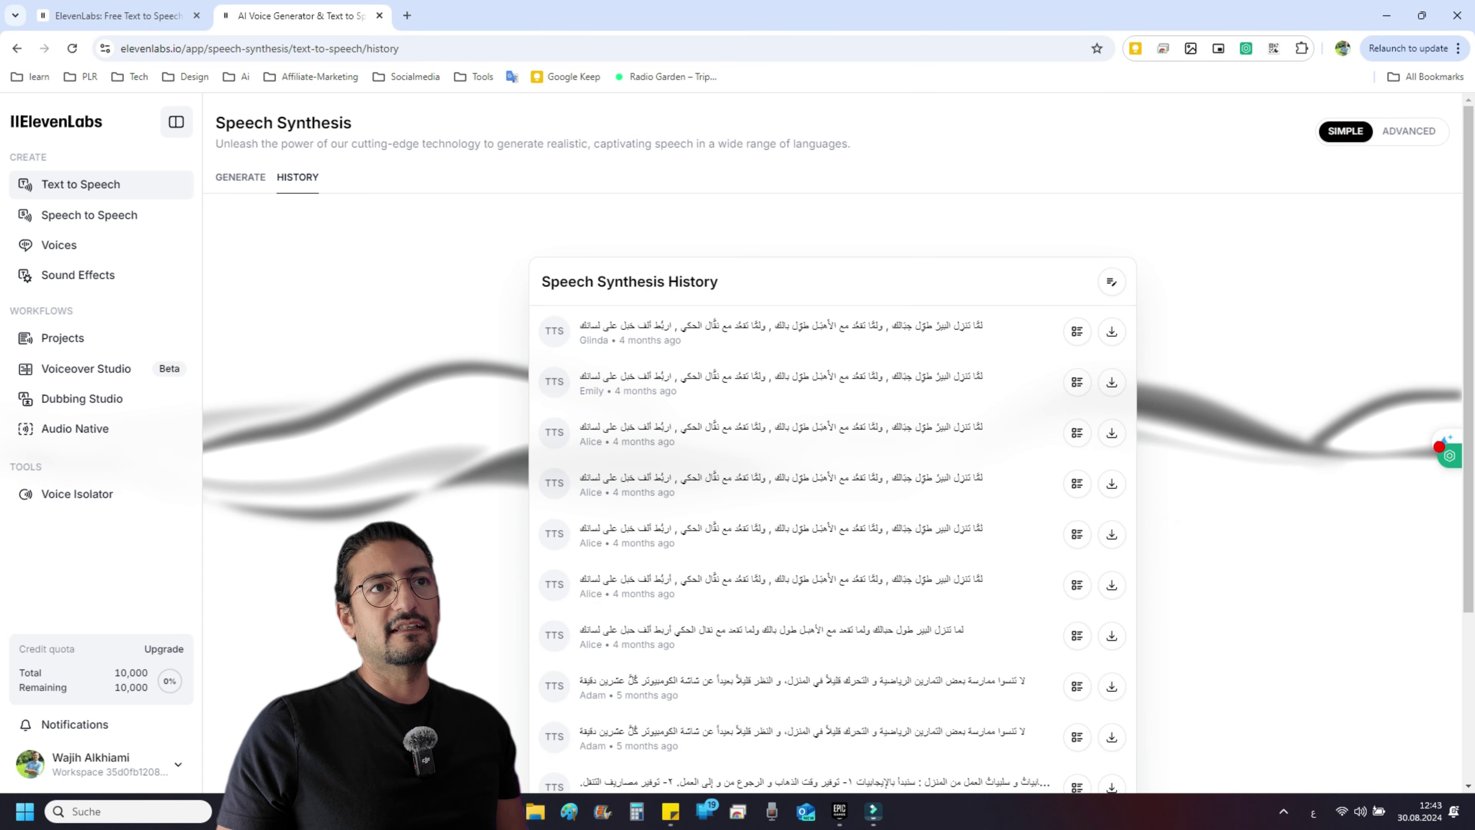
pyautogui.scroll(-4, 832, 504)
pyautogui.scroll(4, 831, 422)
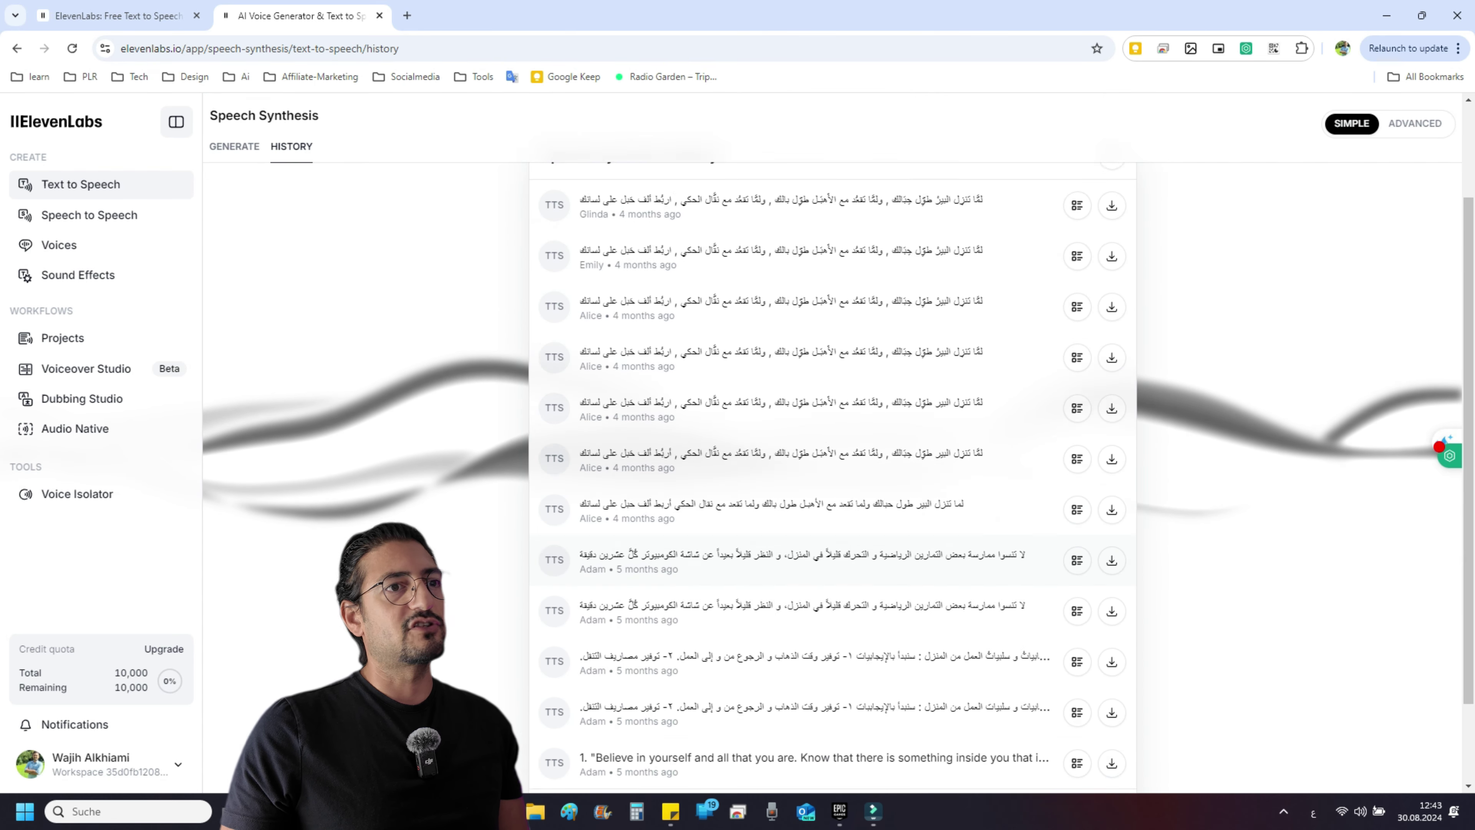
pyautogui.click(240, 177)
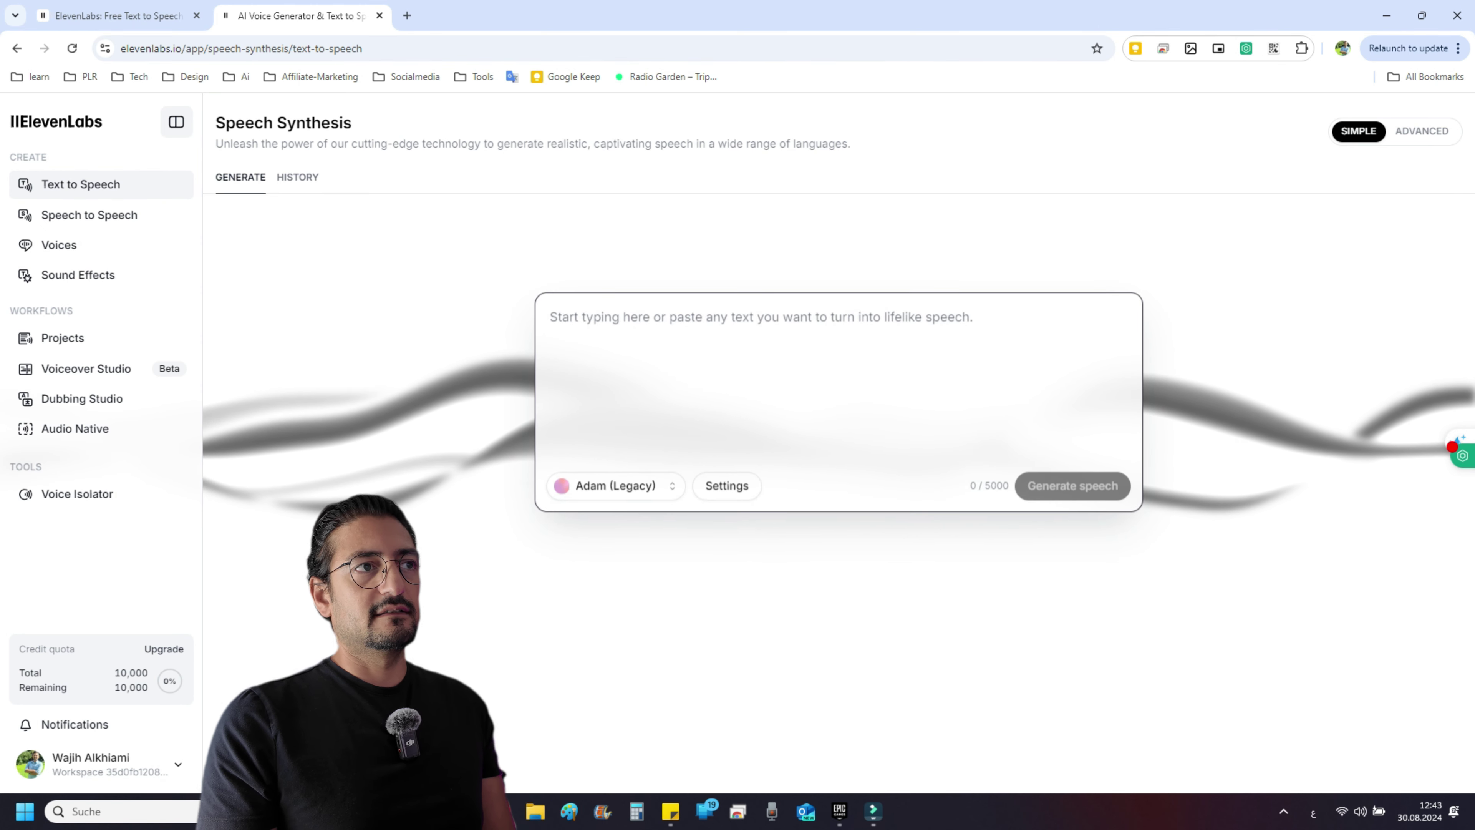
# Enter an Arabic greeting as the speech text: "مرحبا أنا", the speaker's full name, and "و هذه تجربة"
pyautogui.write('مرحبا أنا ')
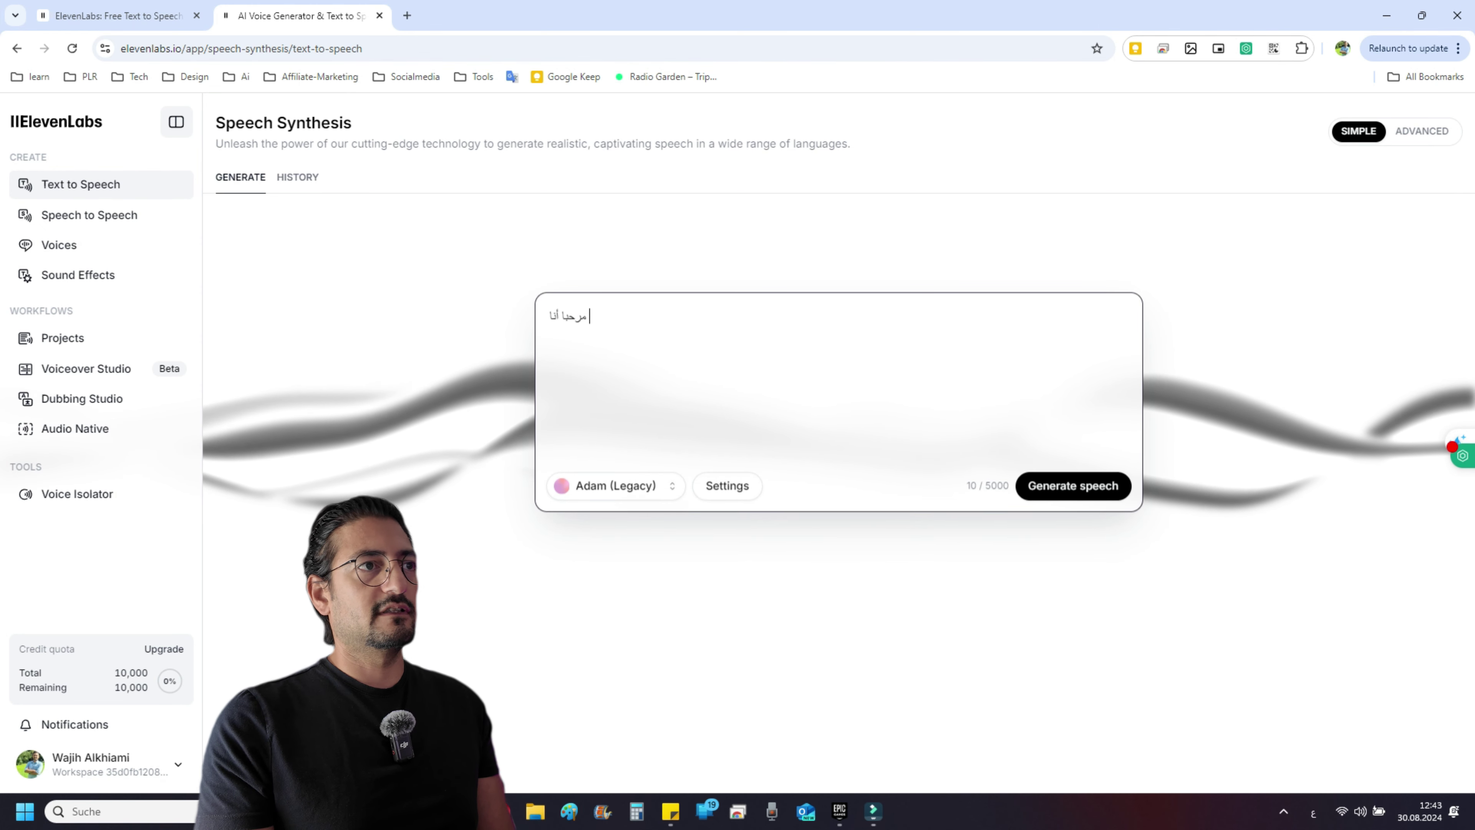
pyautogui.write('وجيه الخيمي و هذ')
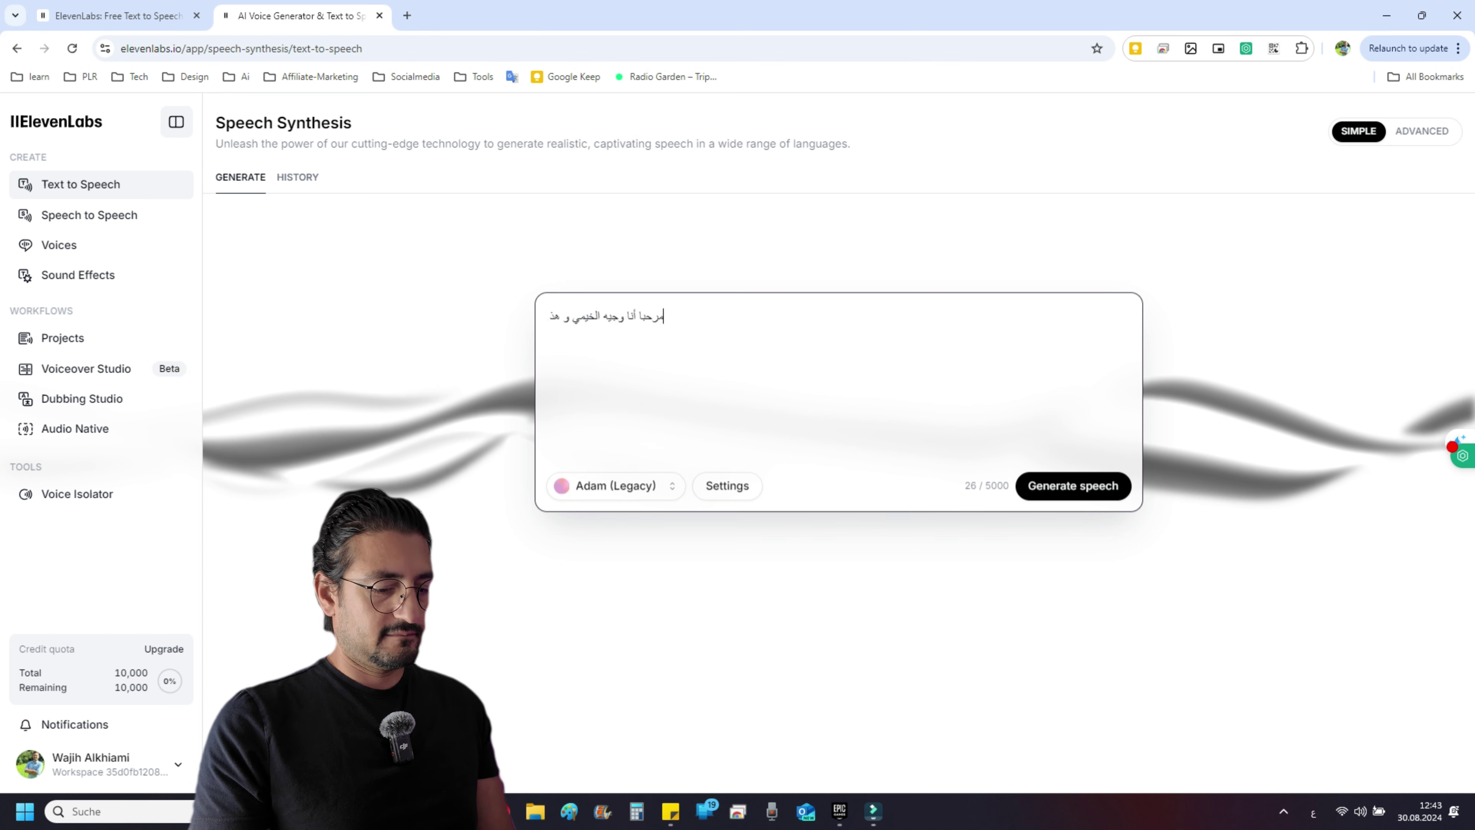
pyautogui.write('ه تجربة')
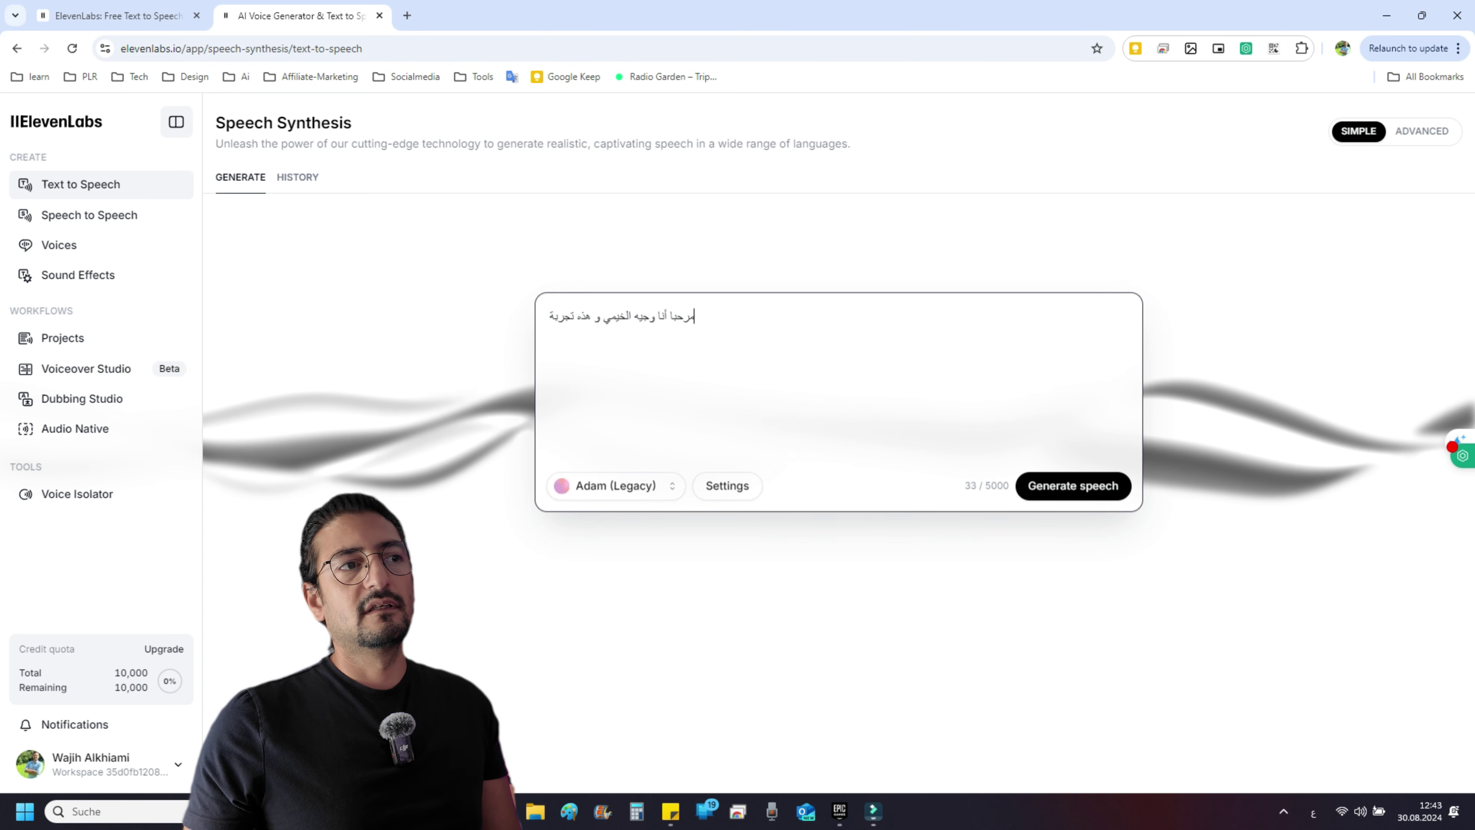
# Examine the selectable voices and the speech settings for model, stability, similarity and style exaggeration
pyautogui.click(615, 485)
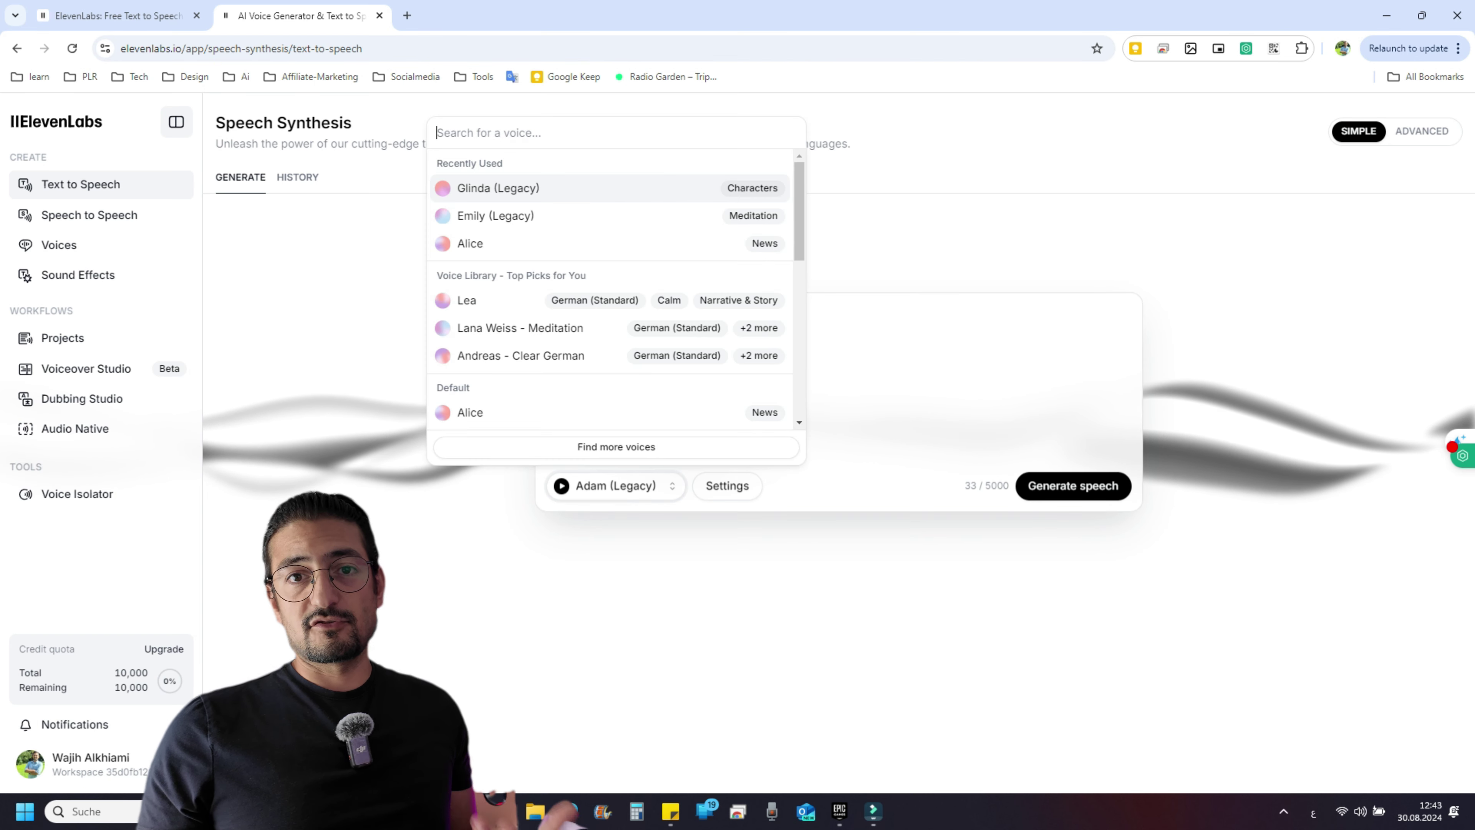
pyautogui.scroll(1, 609, 325)
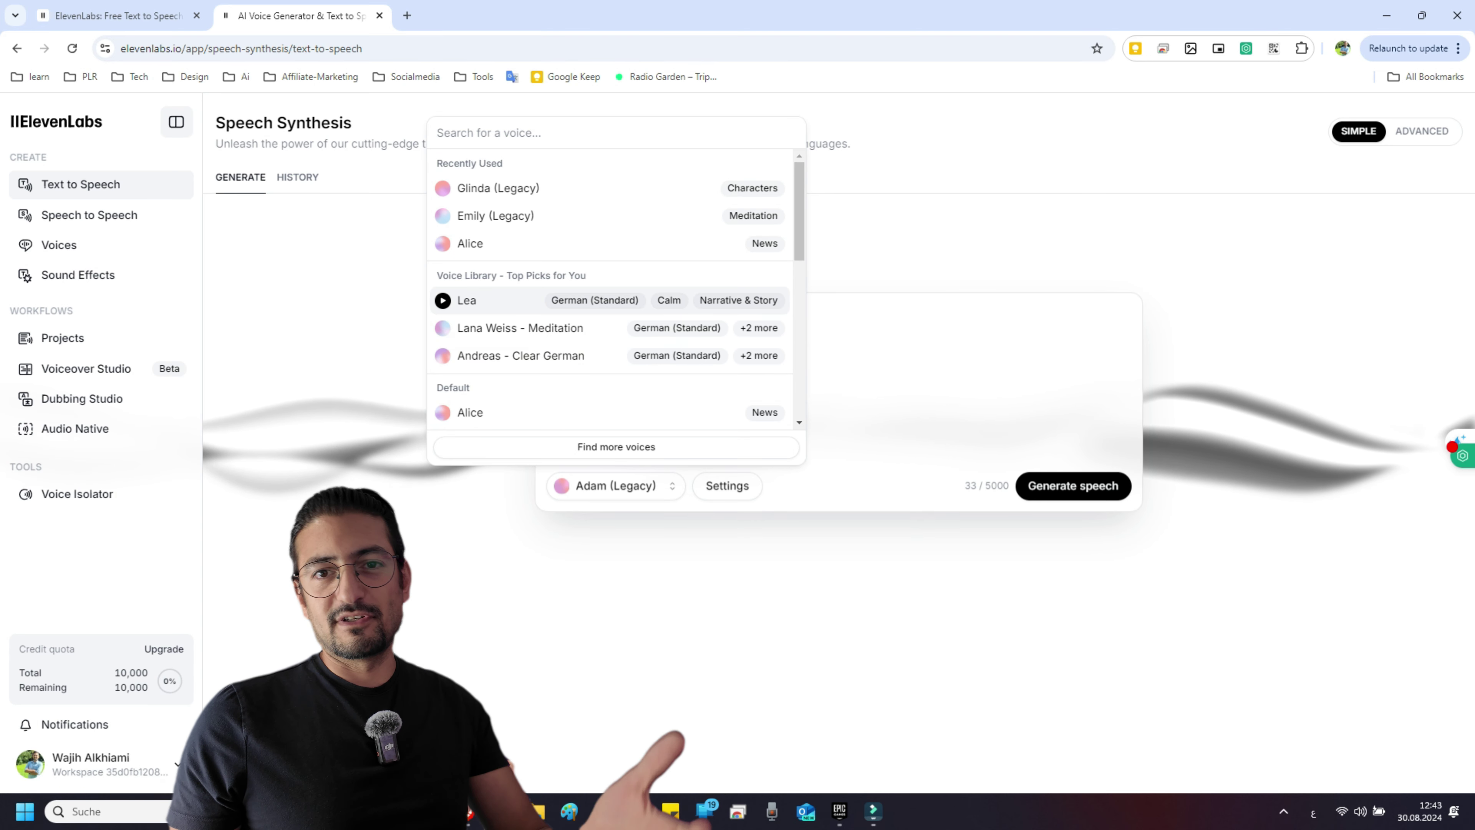
pyautogui.scroll(-1, 609, 329)
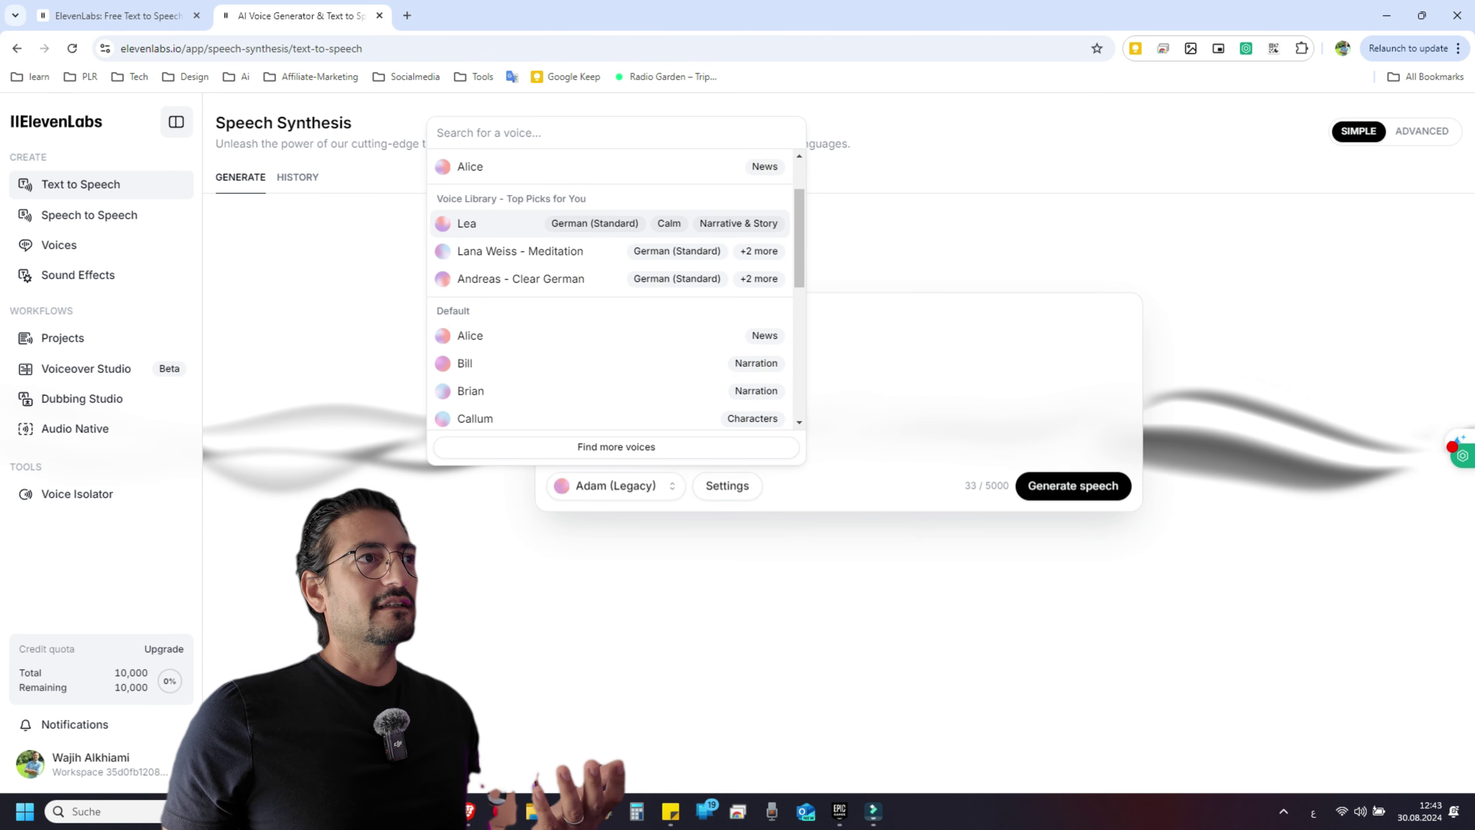
pyautogui.scroll(1, 610, 329)
pyautogui.click(842, 329)
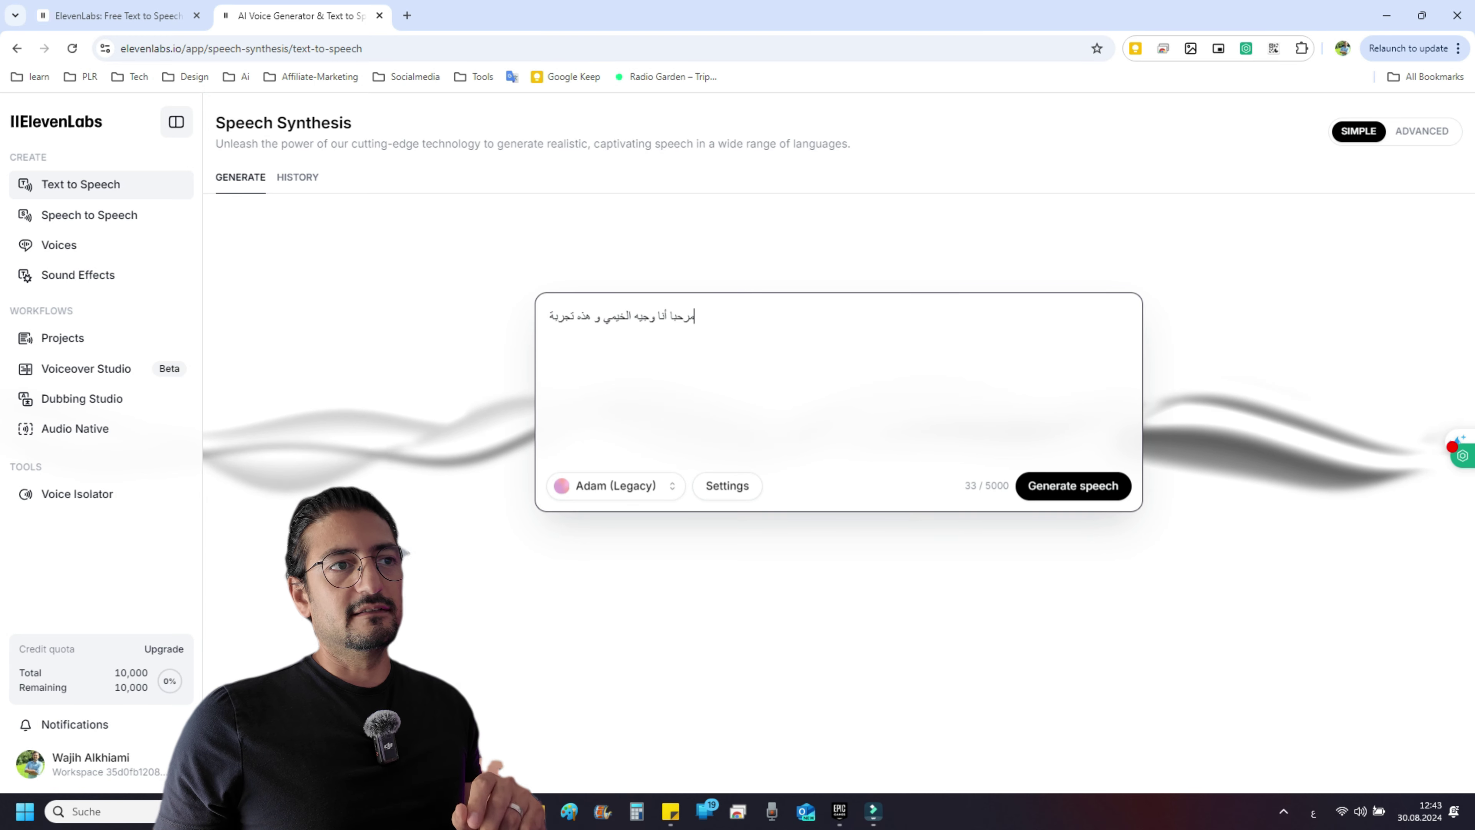
pyautogui.click(727, 485)
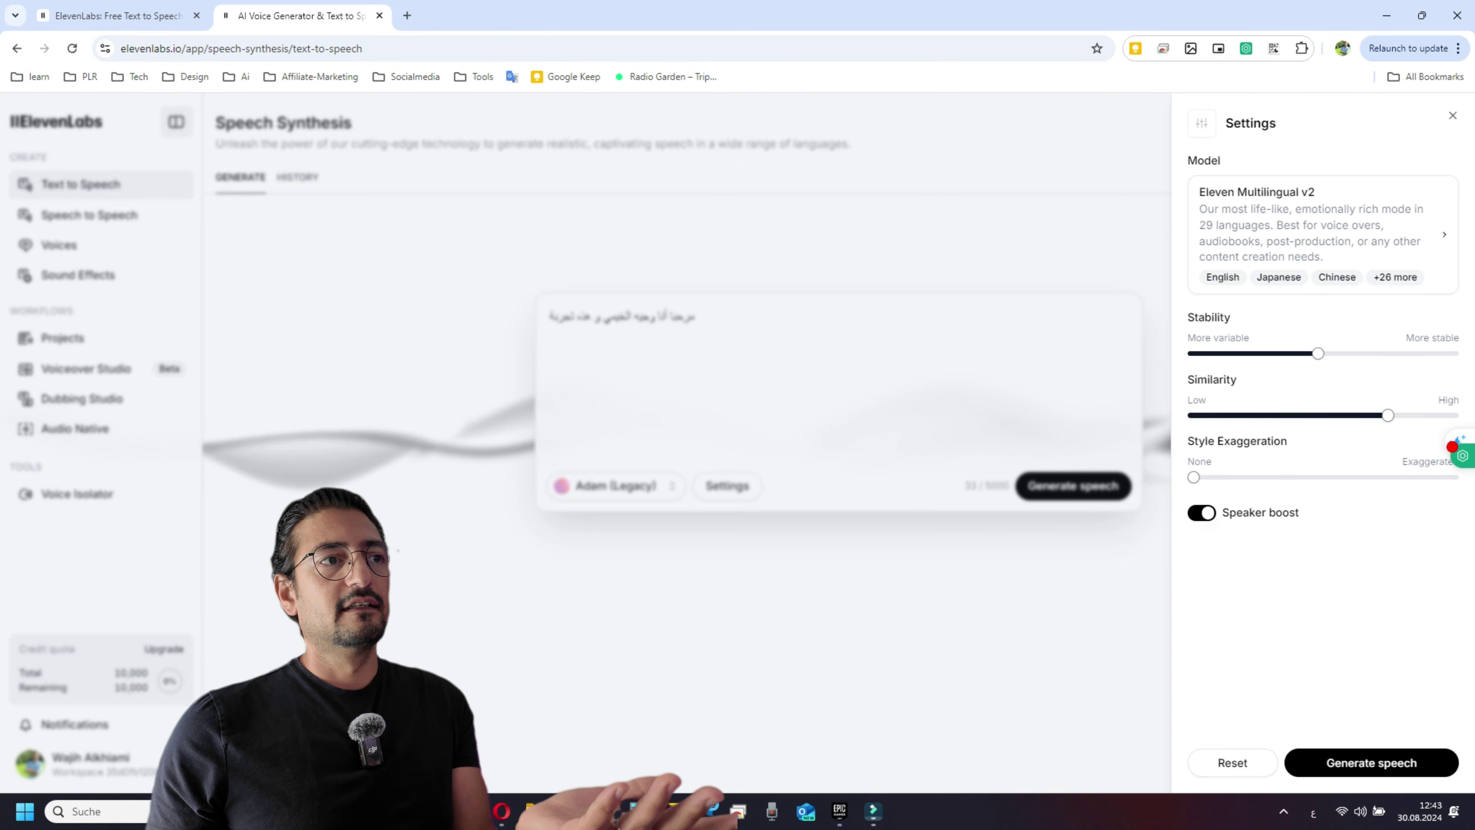
pyautogui.press('Escape')
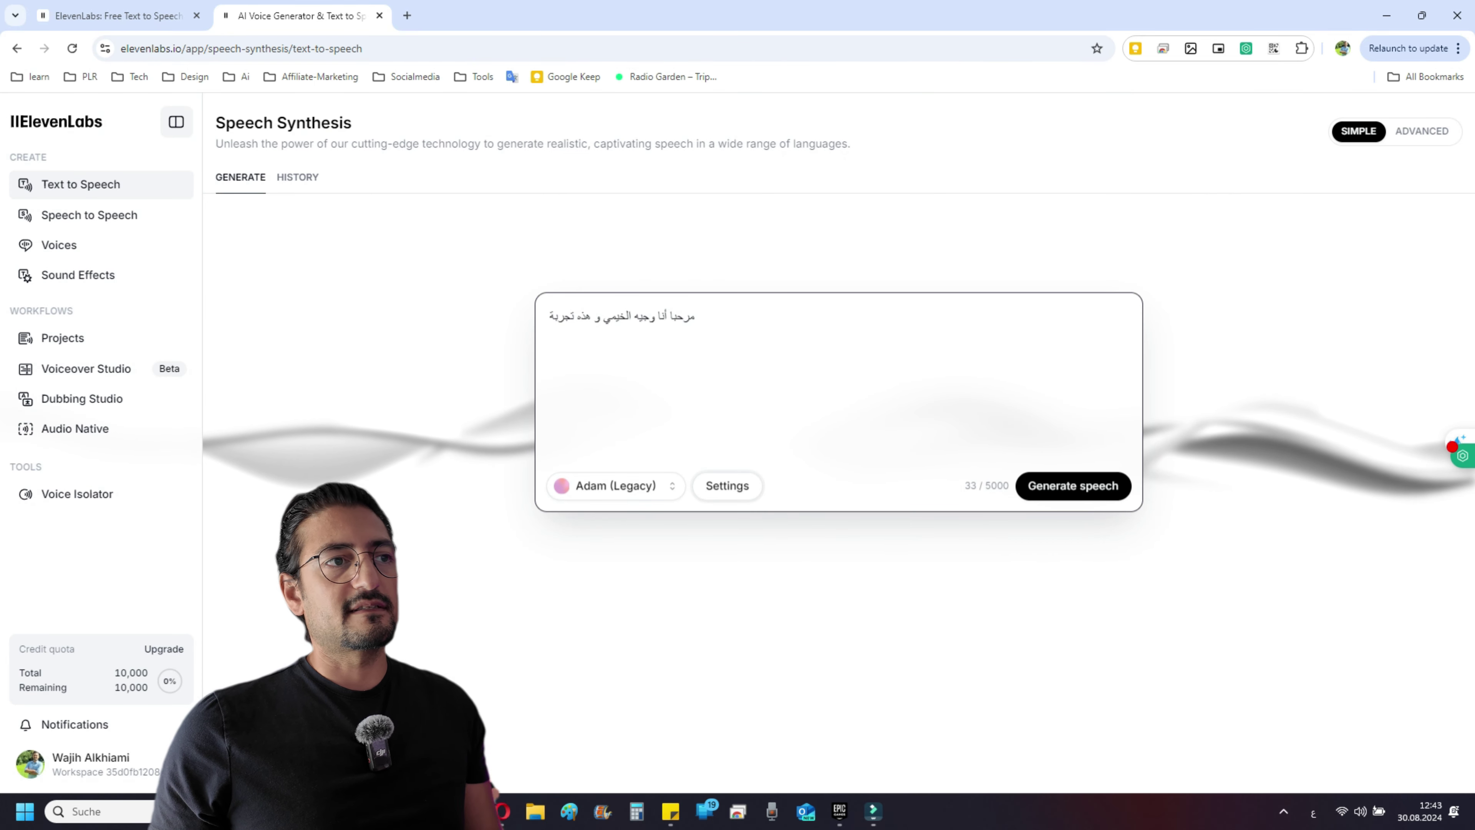
pyautogui.click(616, 485)
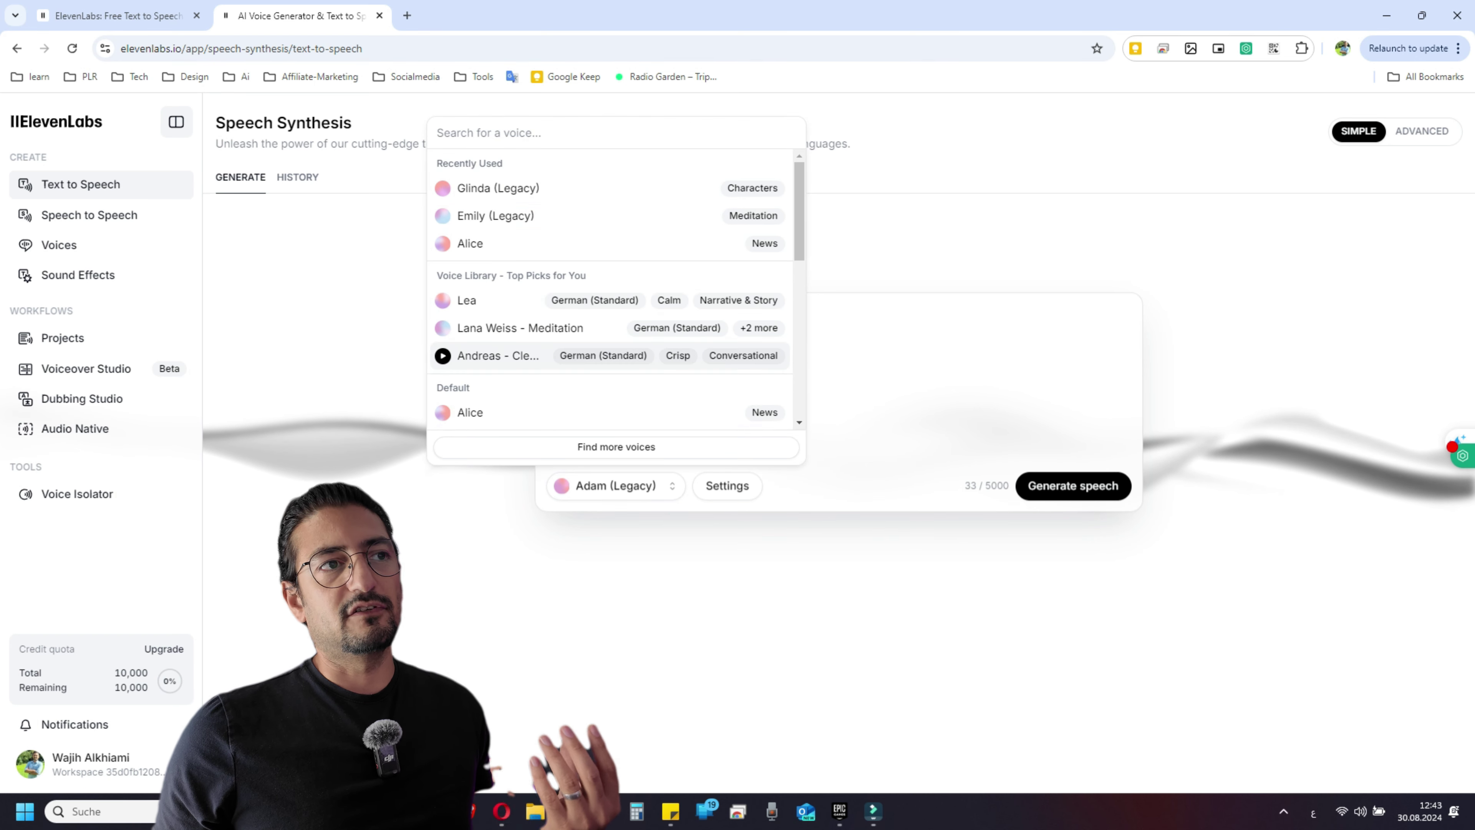
pyautogui.scroll(-1, 609, 360)
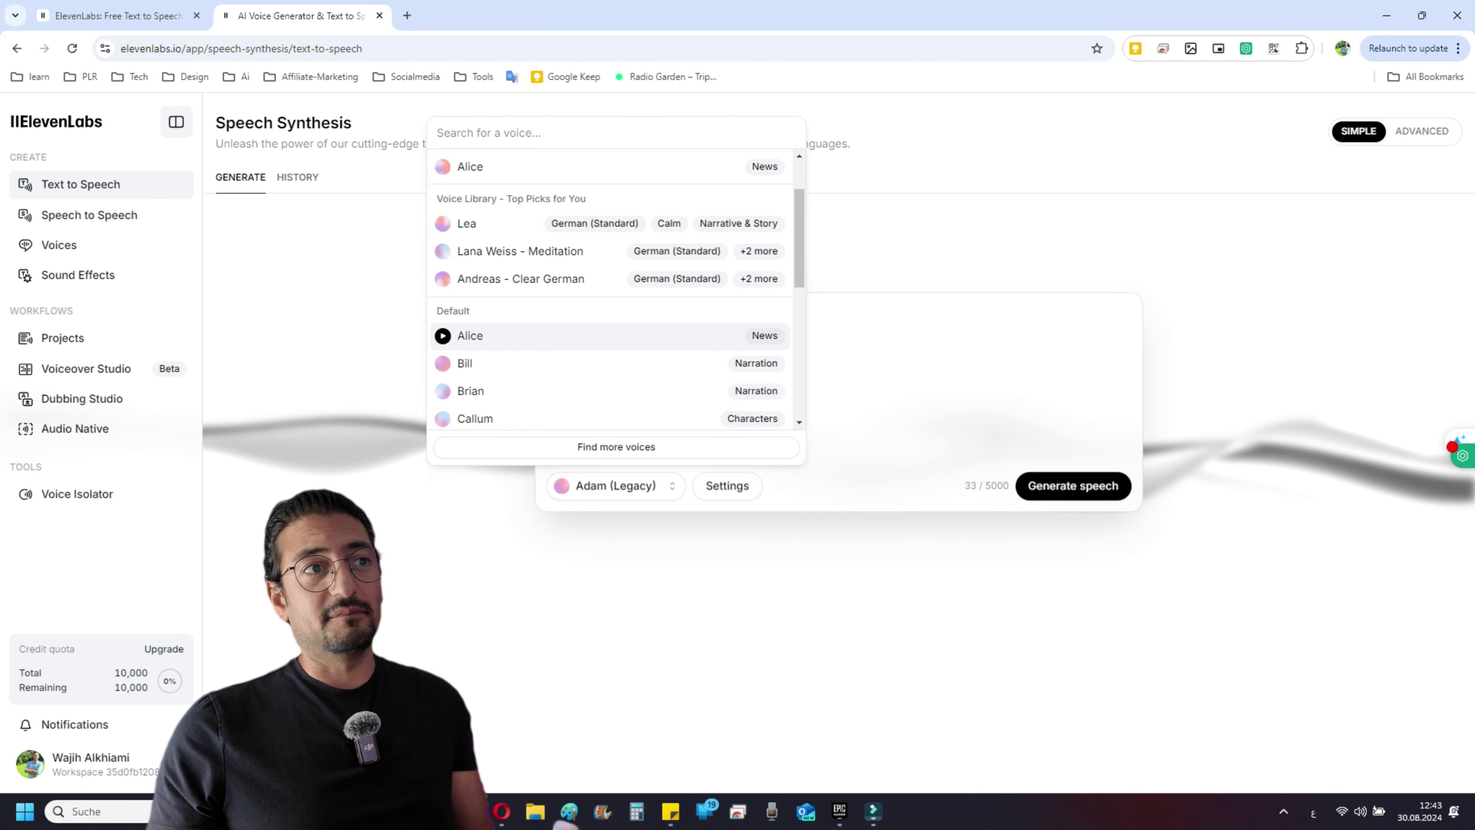
pyautogui.scroll(-2, 610, 348)
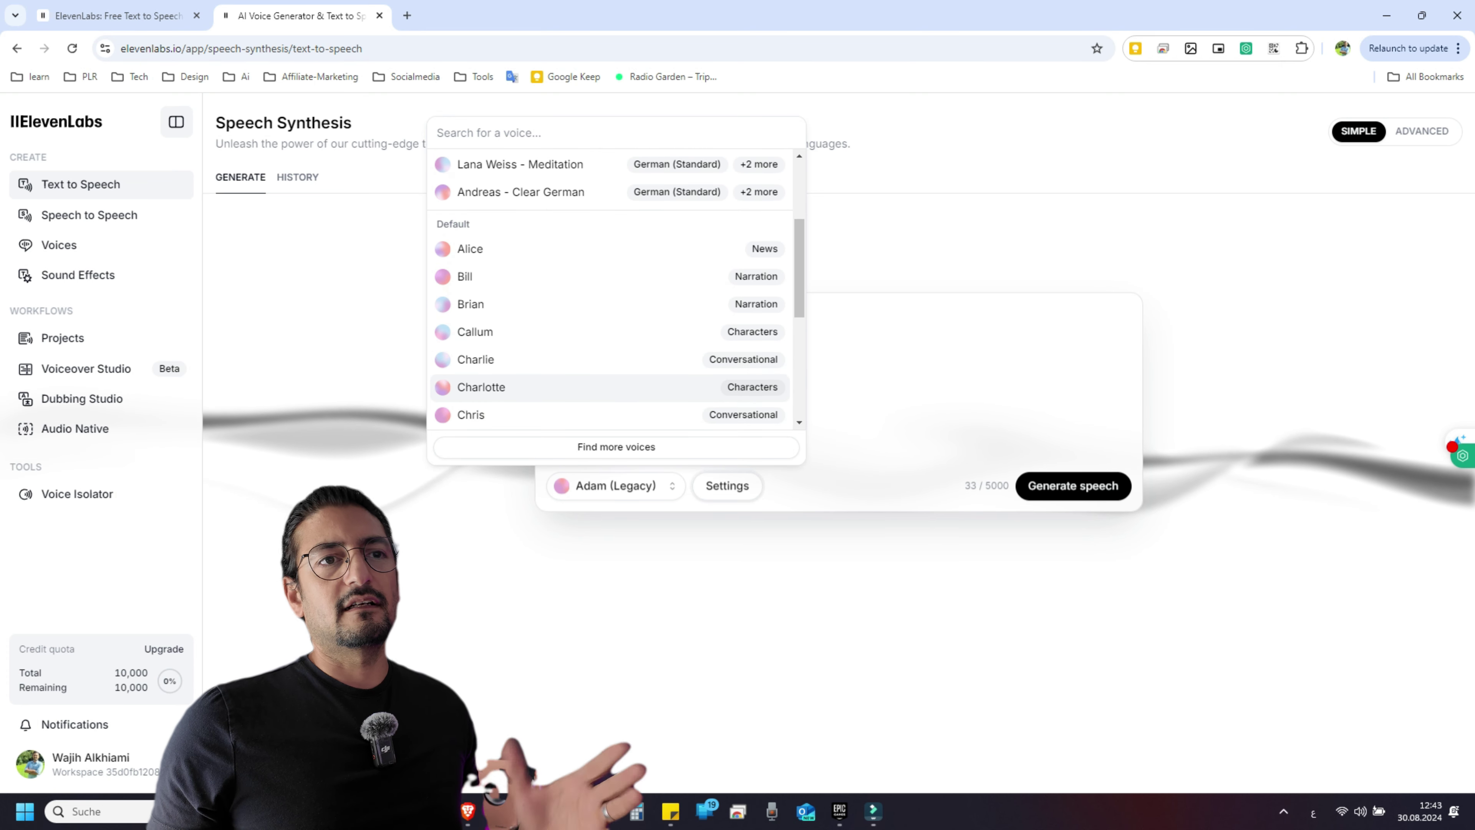
pyautogui.press('Escape')
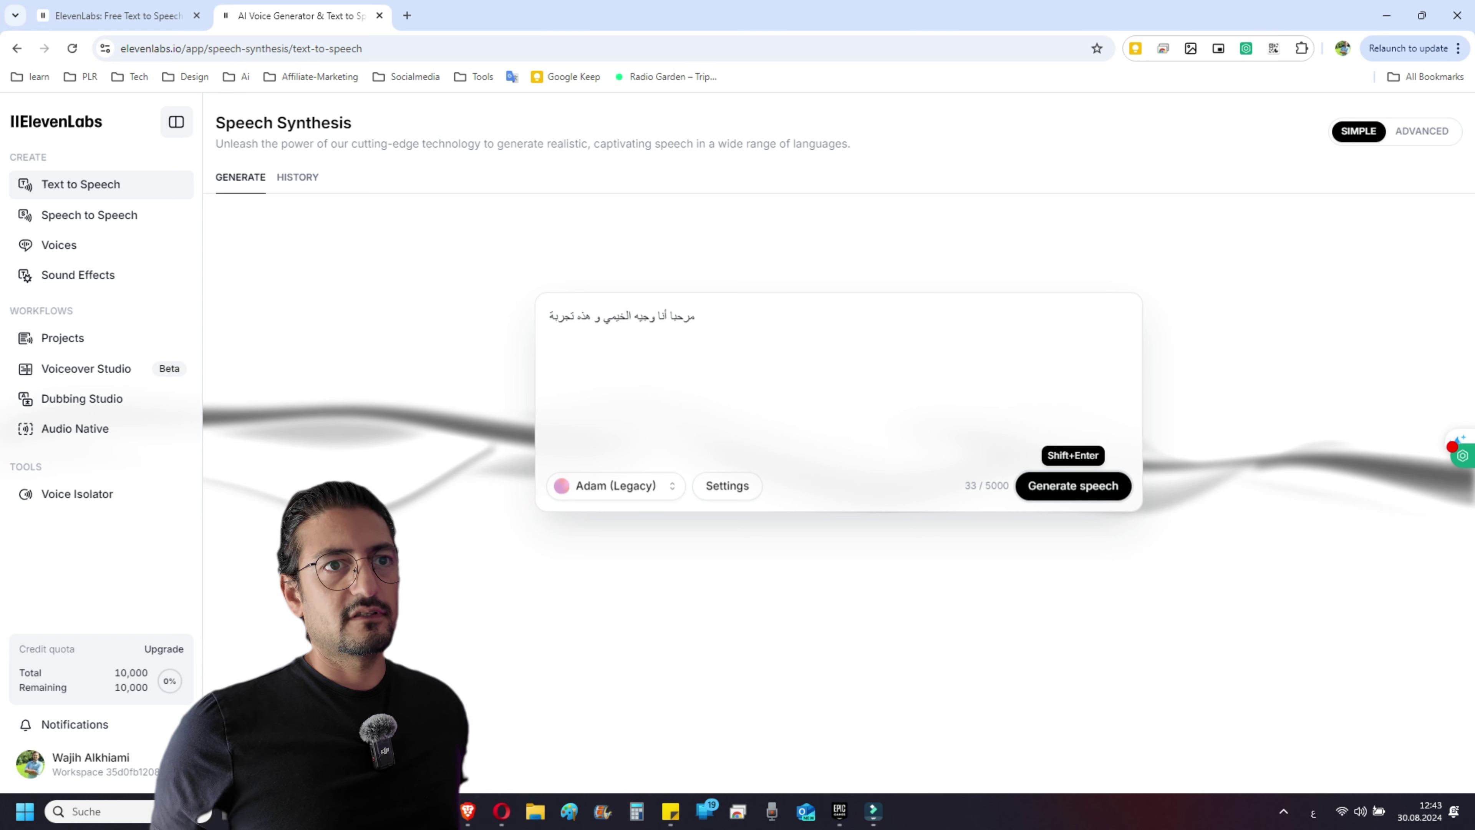
# Generate speech from the text with the Adam (Legacy) voice and play the downloaded MP3, closing the player after listening
pyautogui.click(1073, 485)
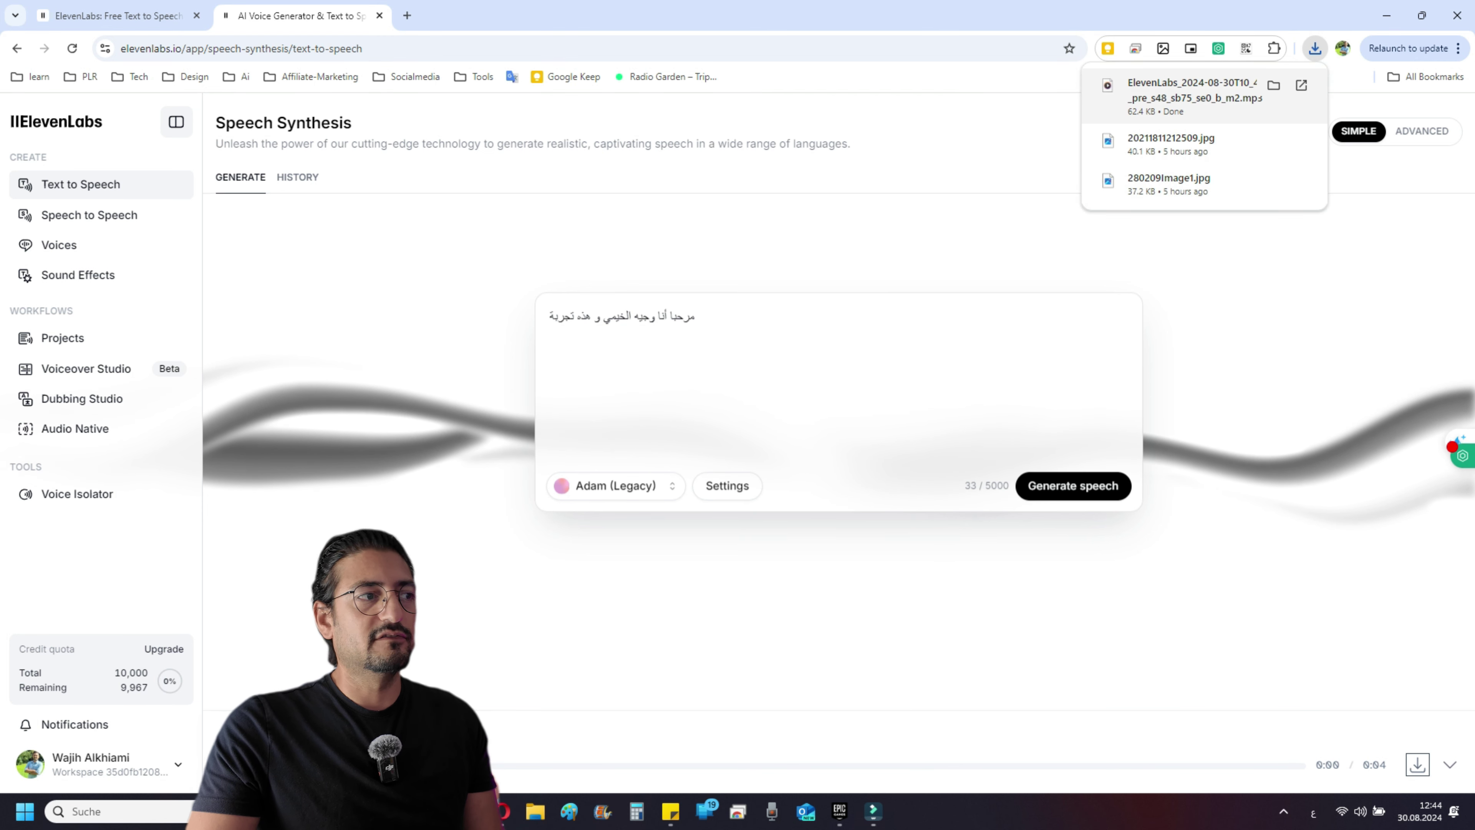
pyautogui.click(1192, 97)
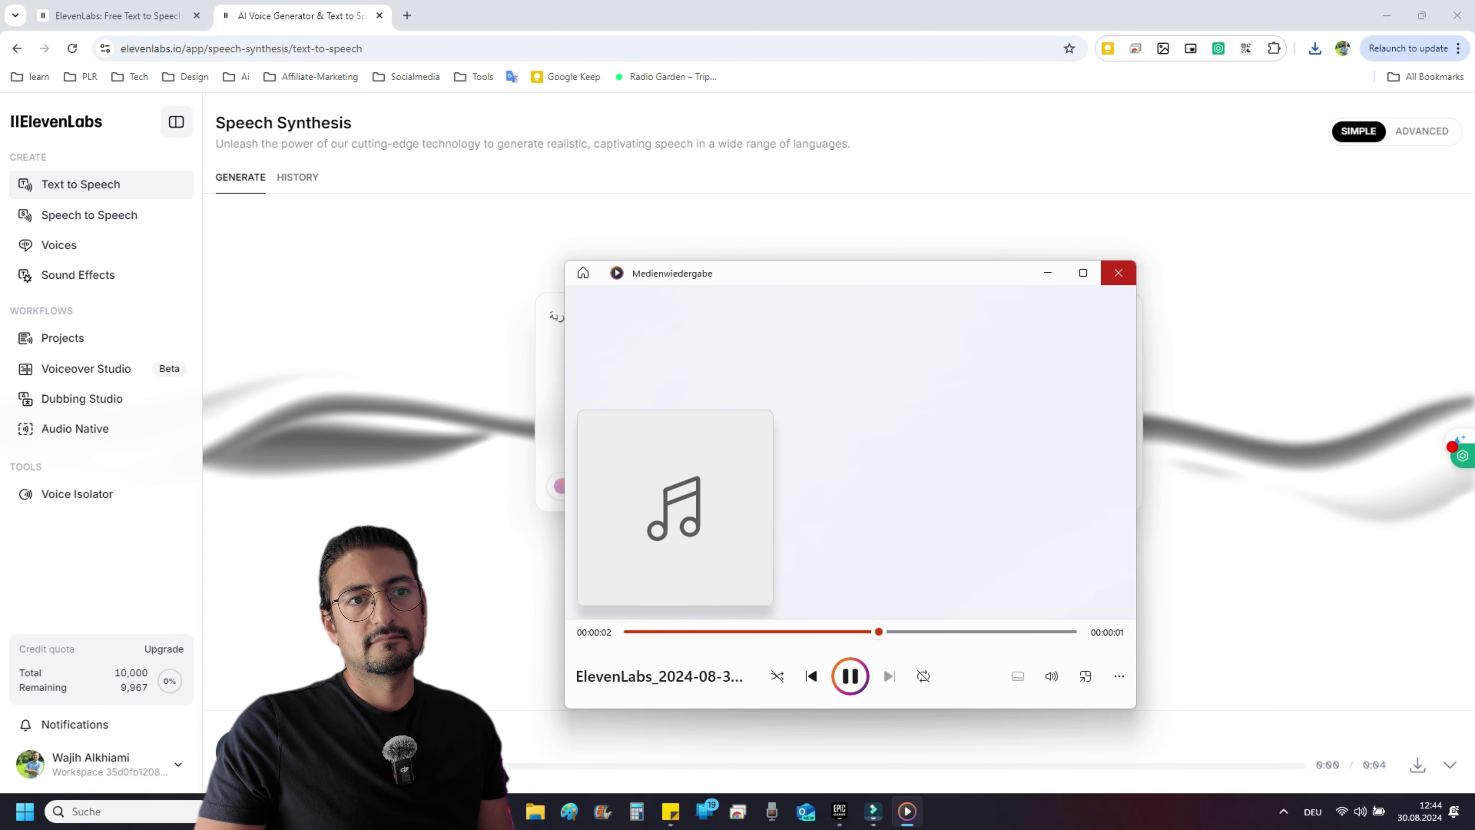
pyautogui.click(1117, 272)
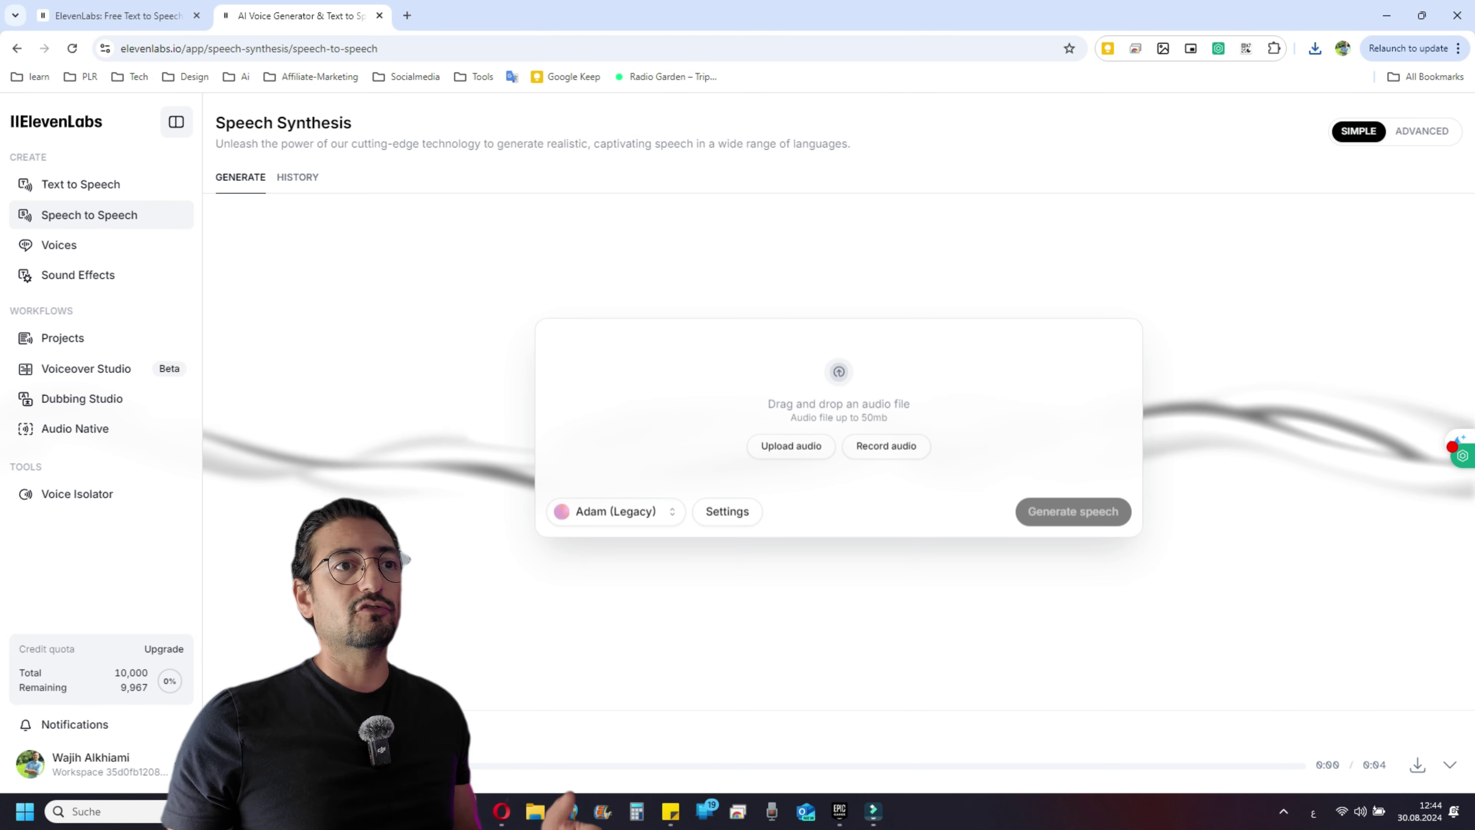
# Record a voice clip of about 5 seconds for Speech to Speech, allowing microphone access, and convert it with the Adam (Legacy) voice
pyautogui.click(886, 445)
pyautogui.click(240, 152)
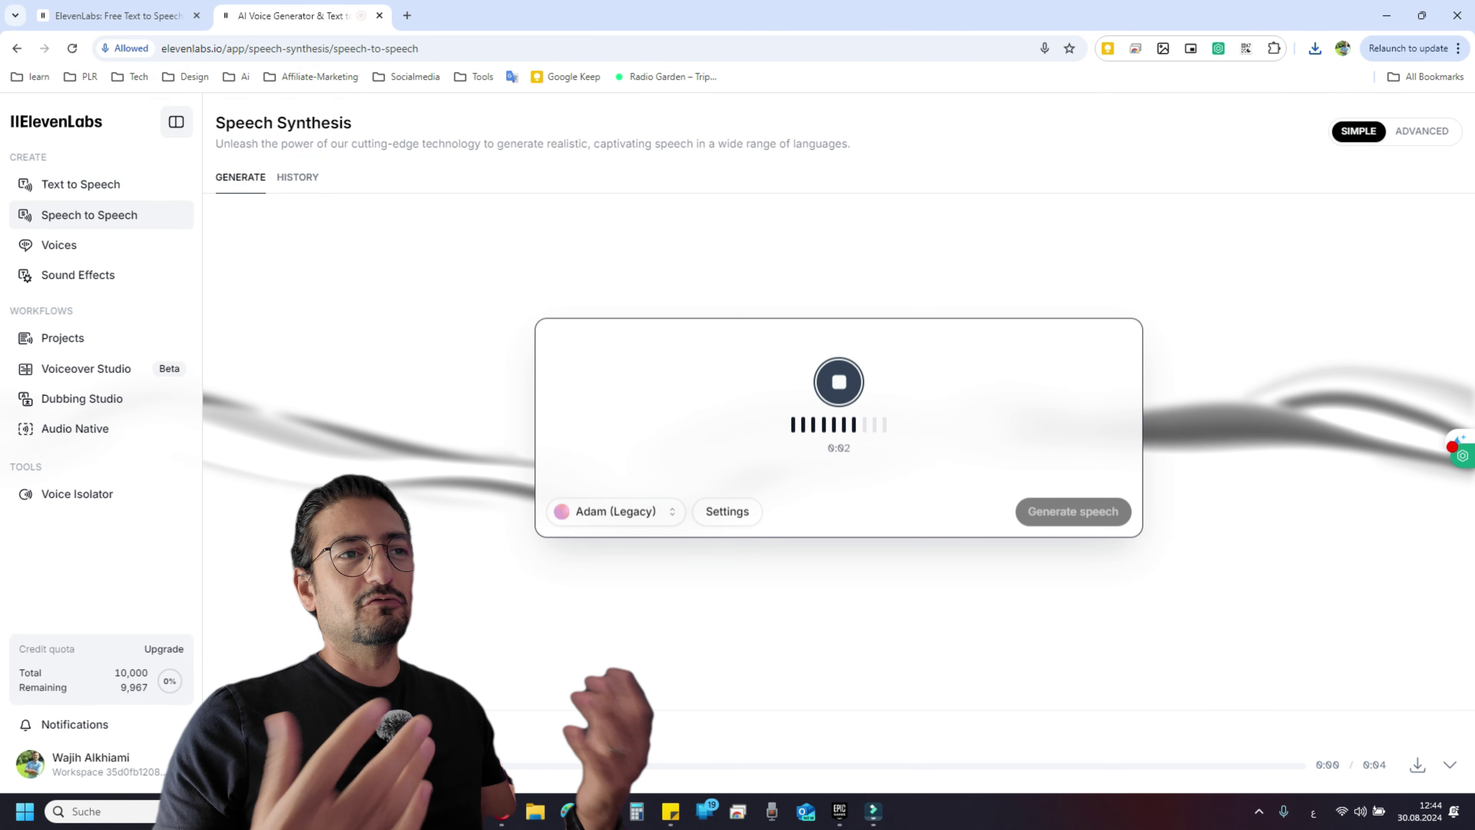
pyautogui.press('space')
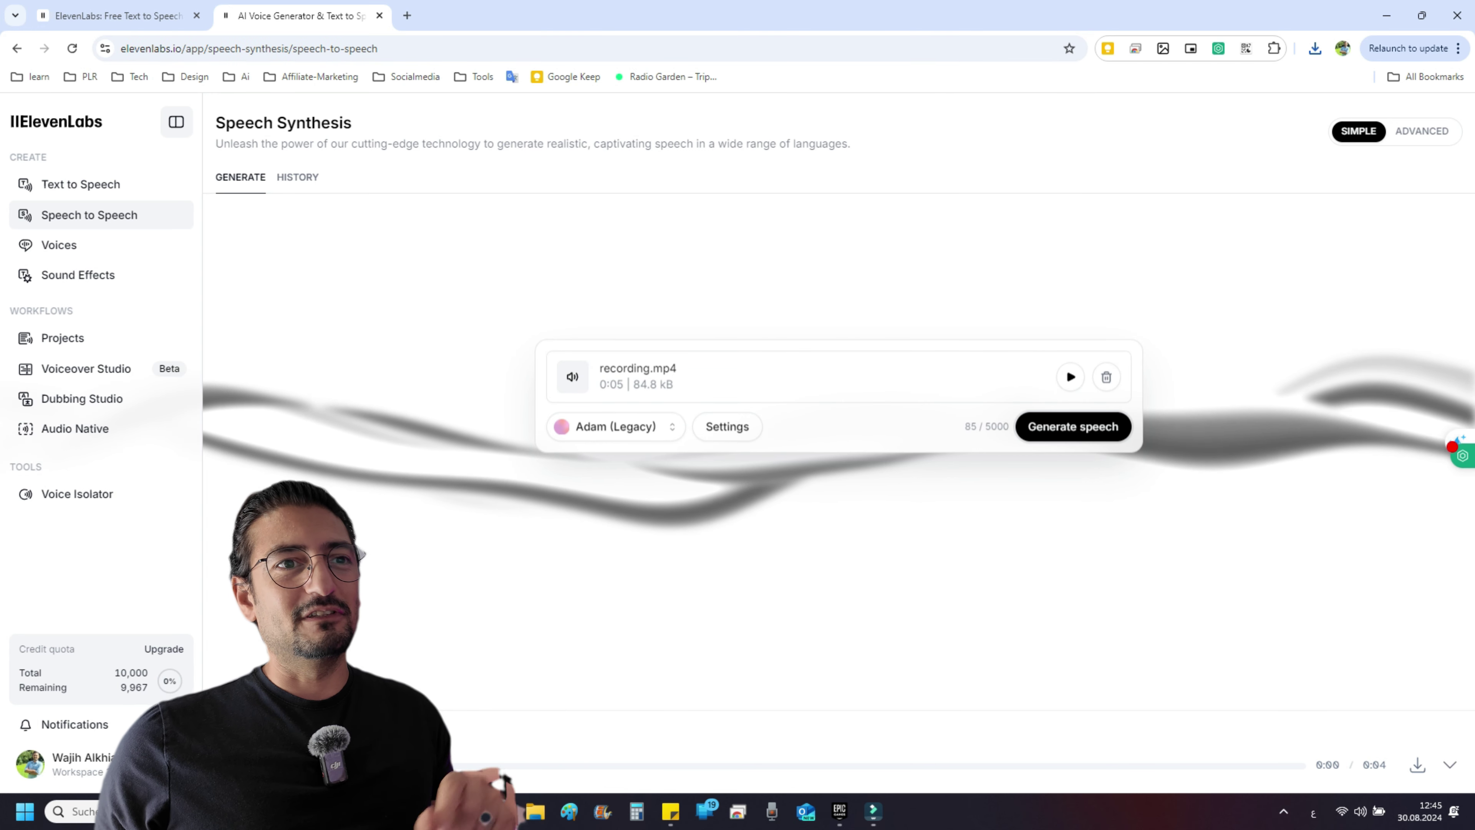
pyautogui.press('Return')
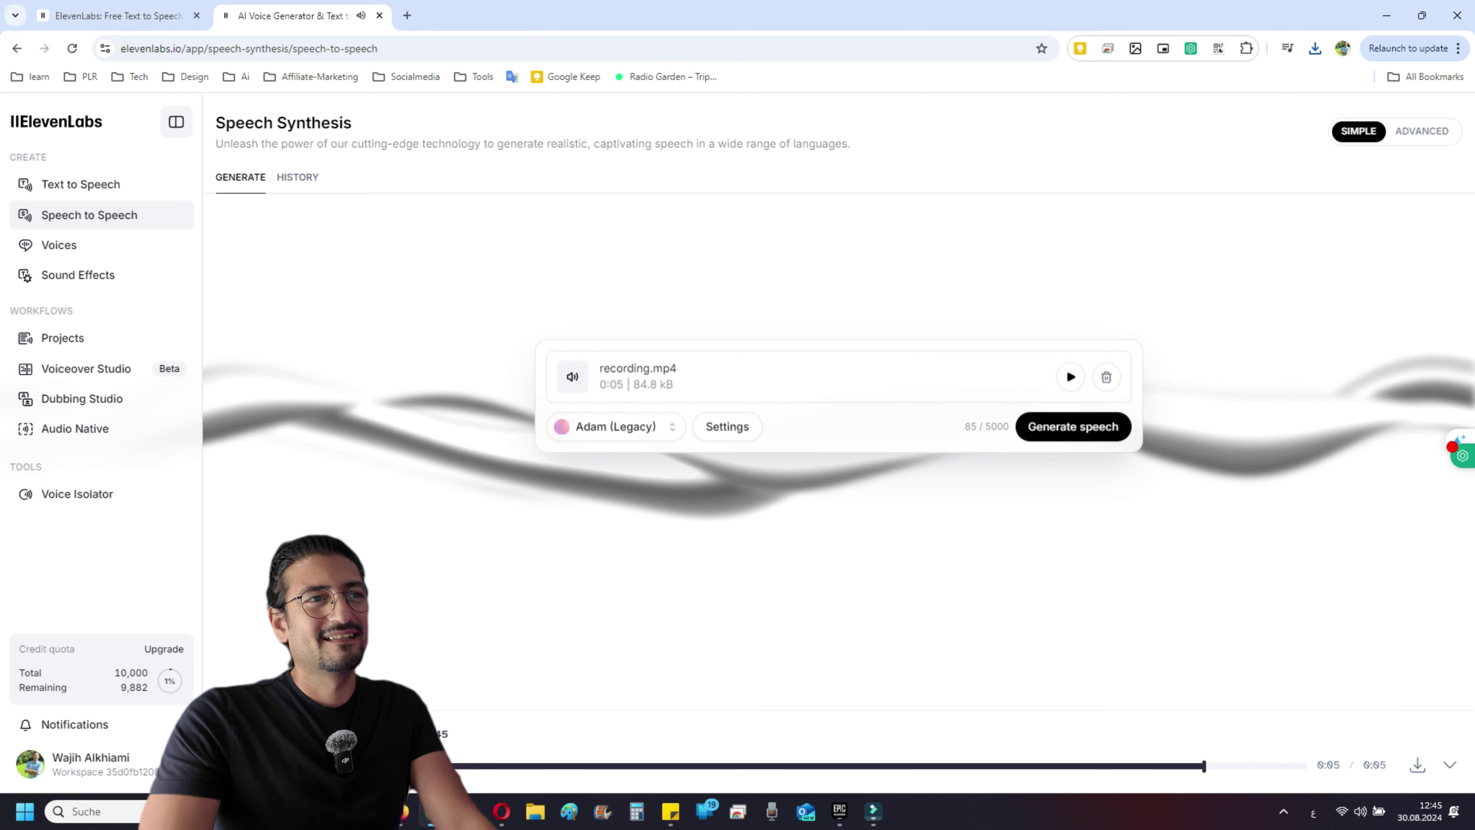
# Switch the voice for the recording to Emily (Legacy) and generate the speech again
pyautogui.click(615, 426)
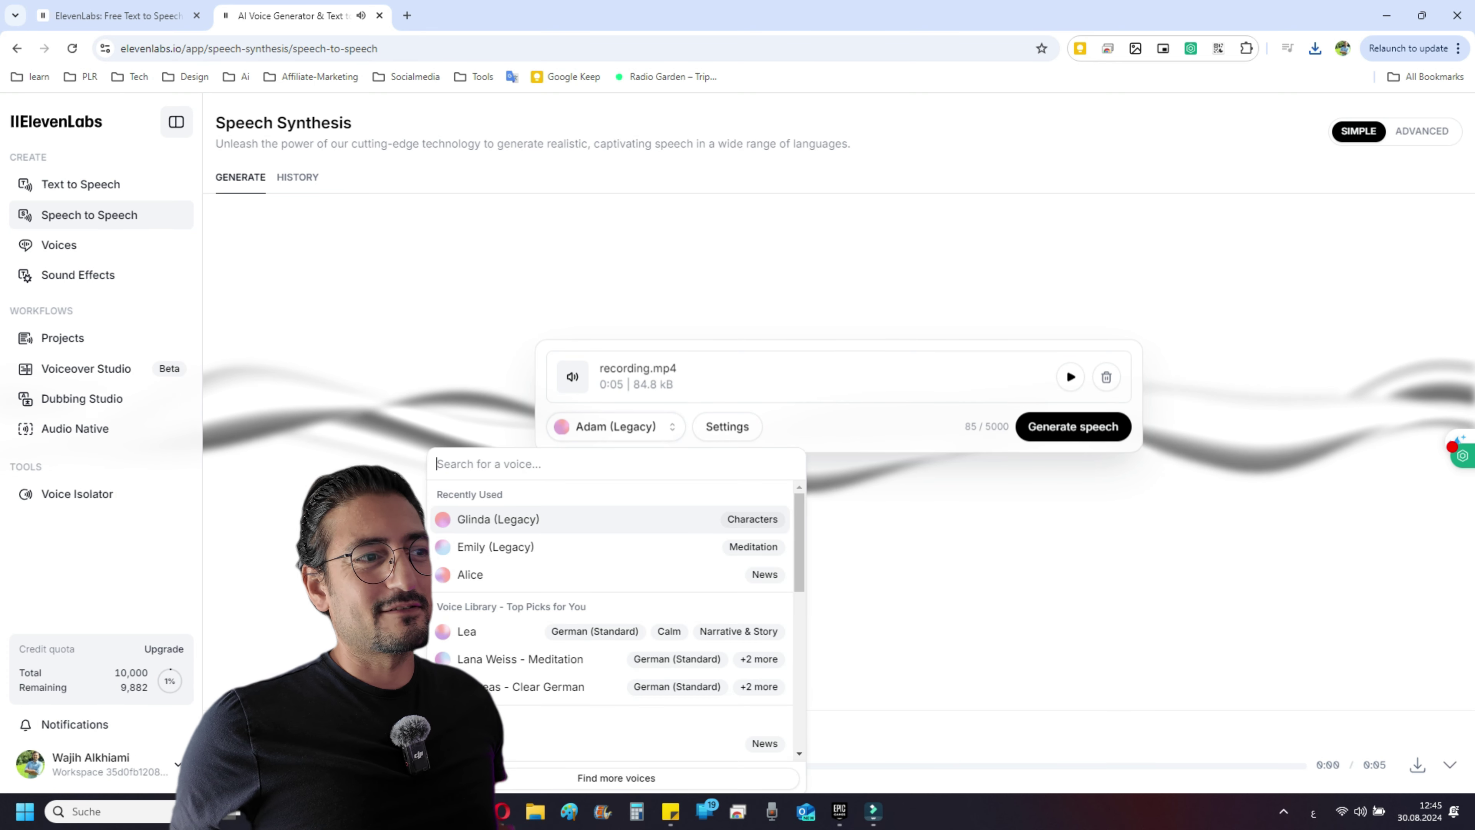
pyautogui.click(608, 547)
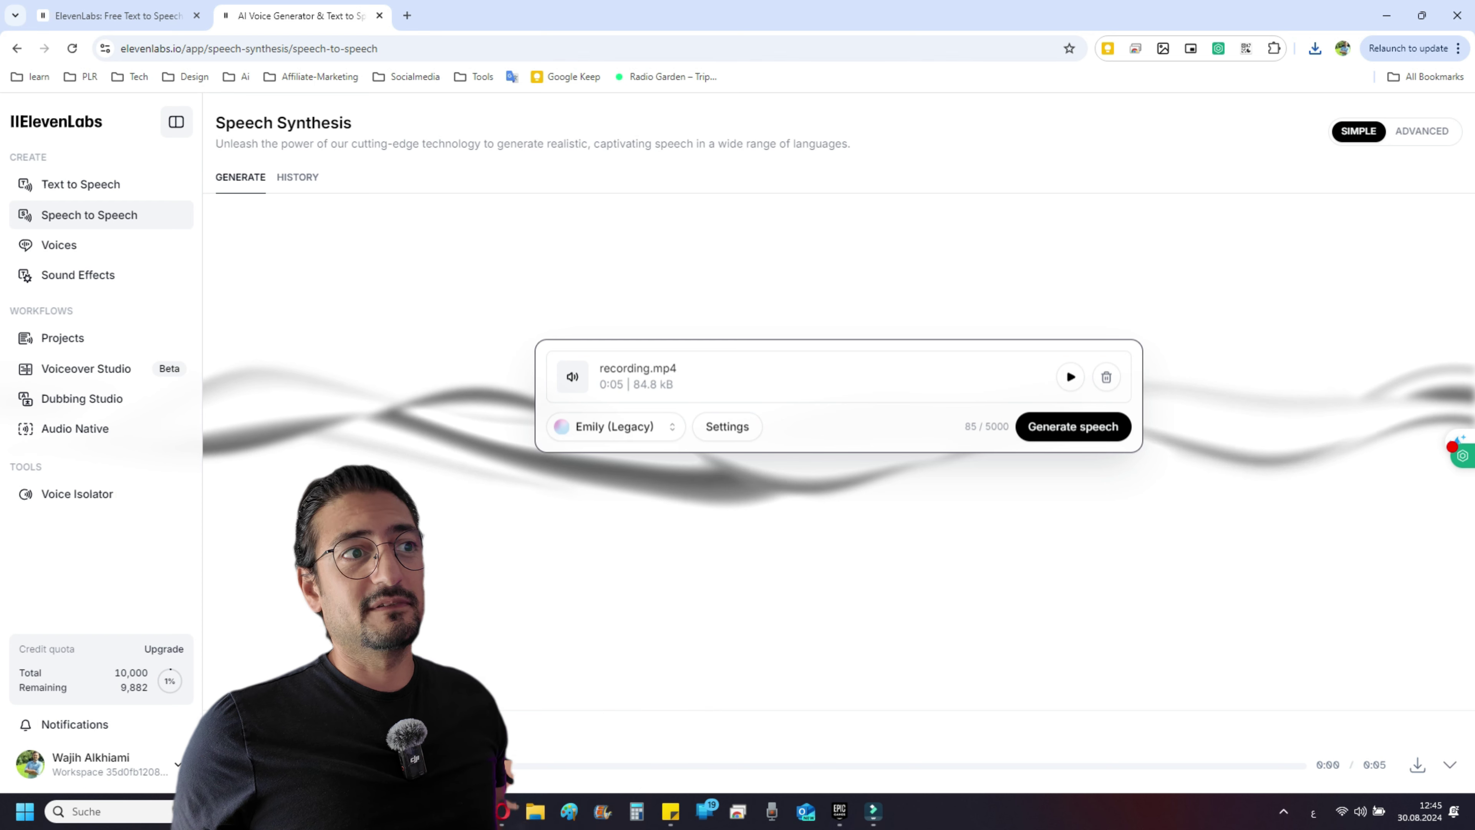
pyautogui.click(1072, 426)
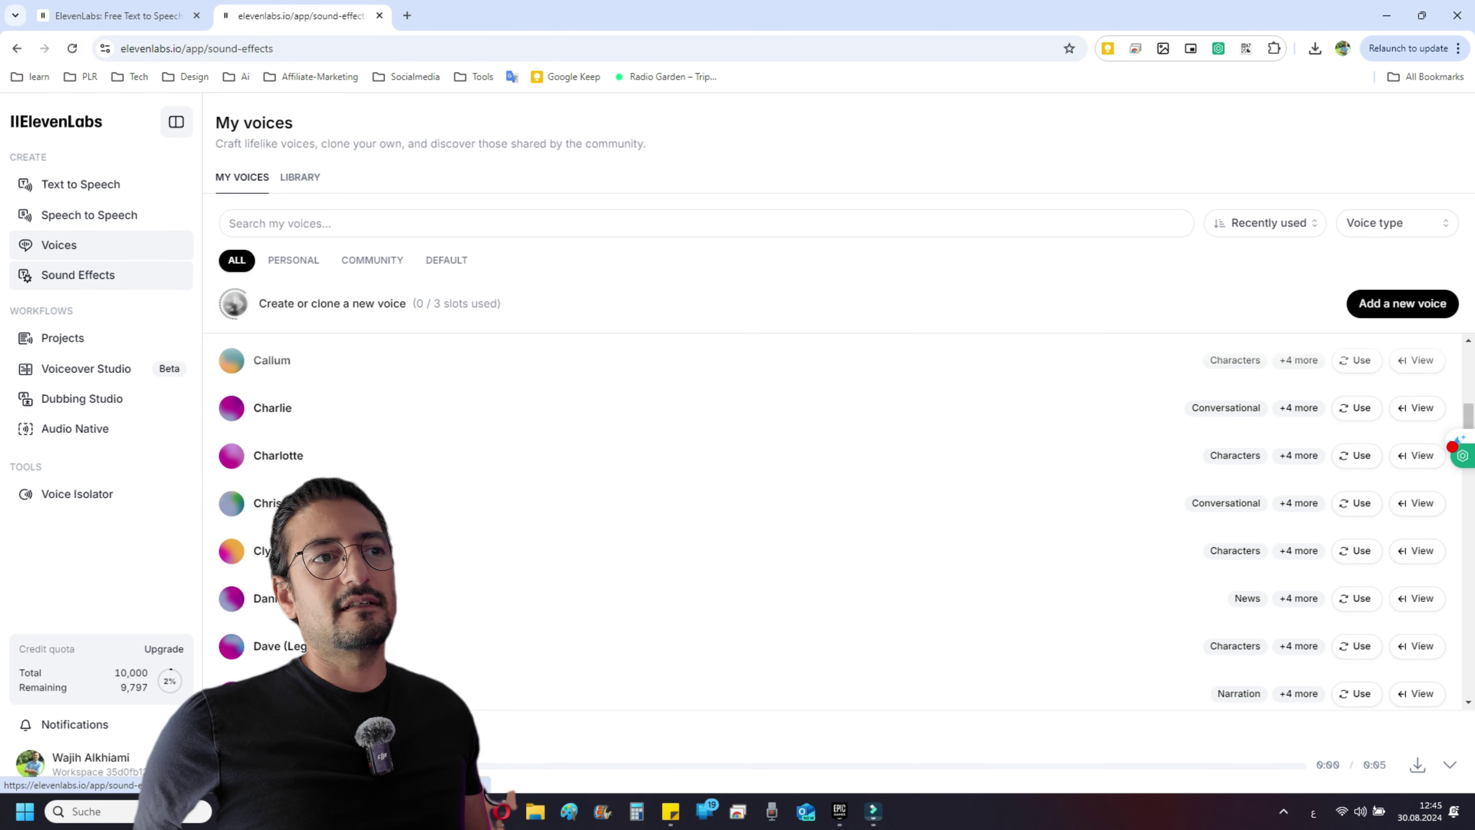
# Generate sound effects from the description "صوت اغلاق باب"
pyautogui.click(78, 275)
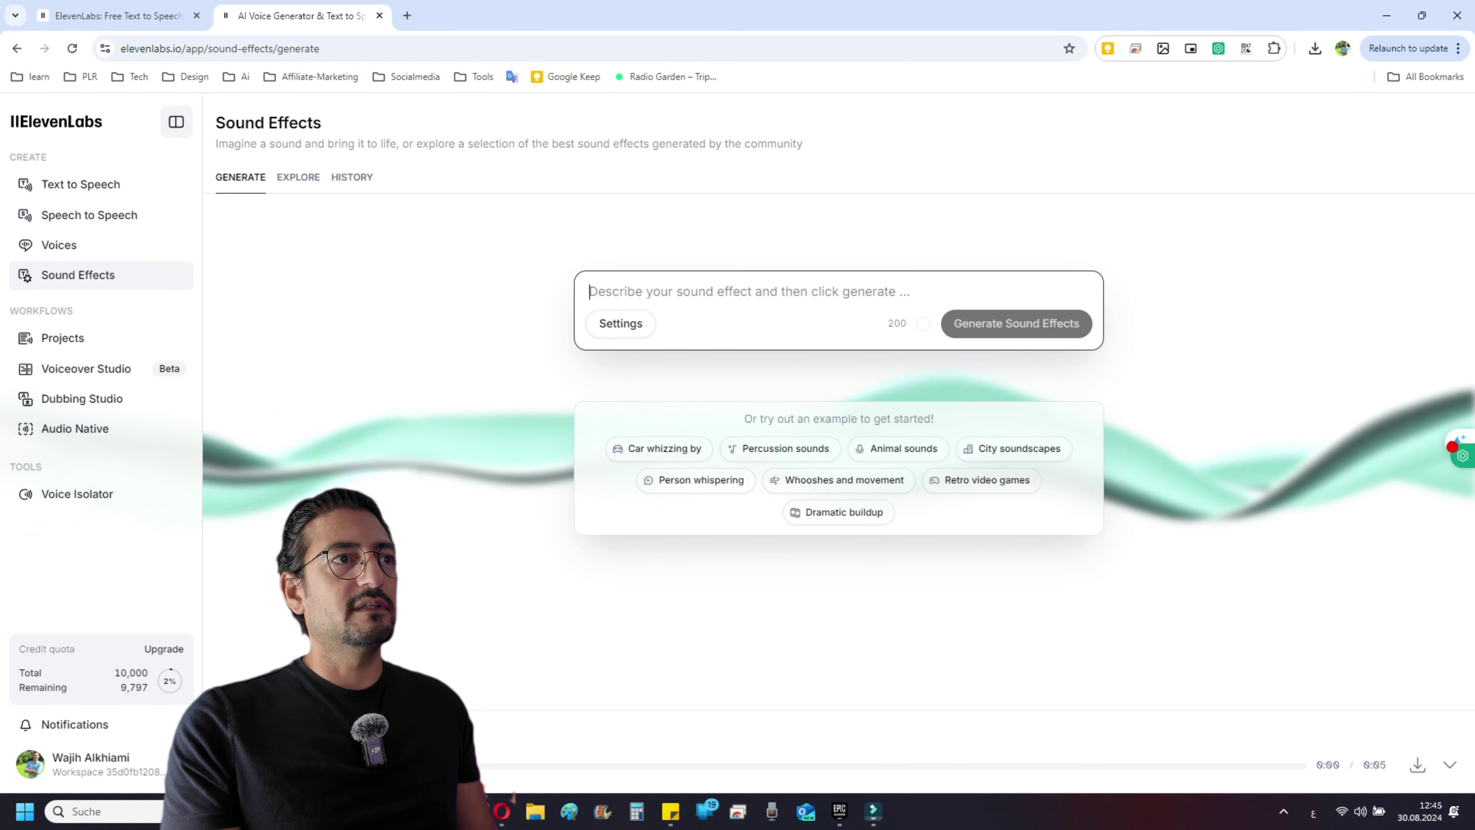
pyautogui.write('صوت اغلاق باب')
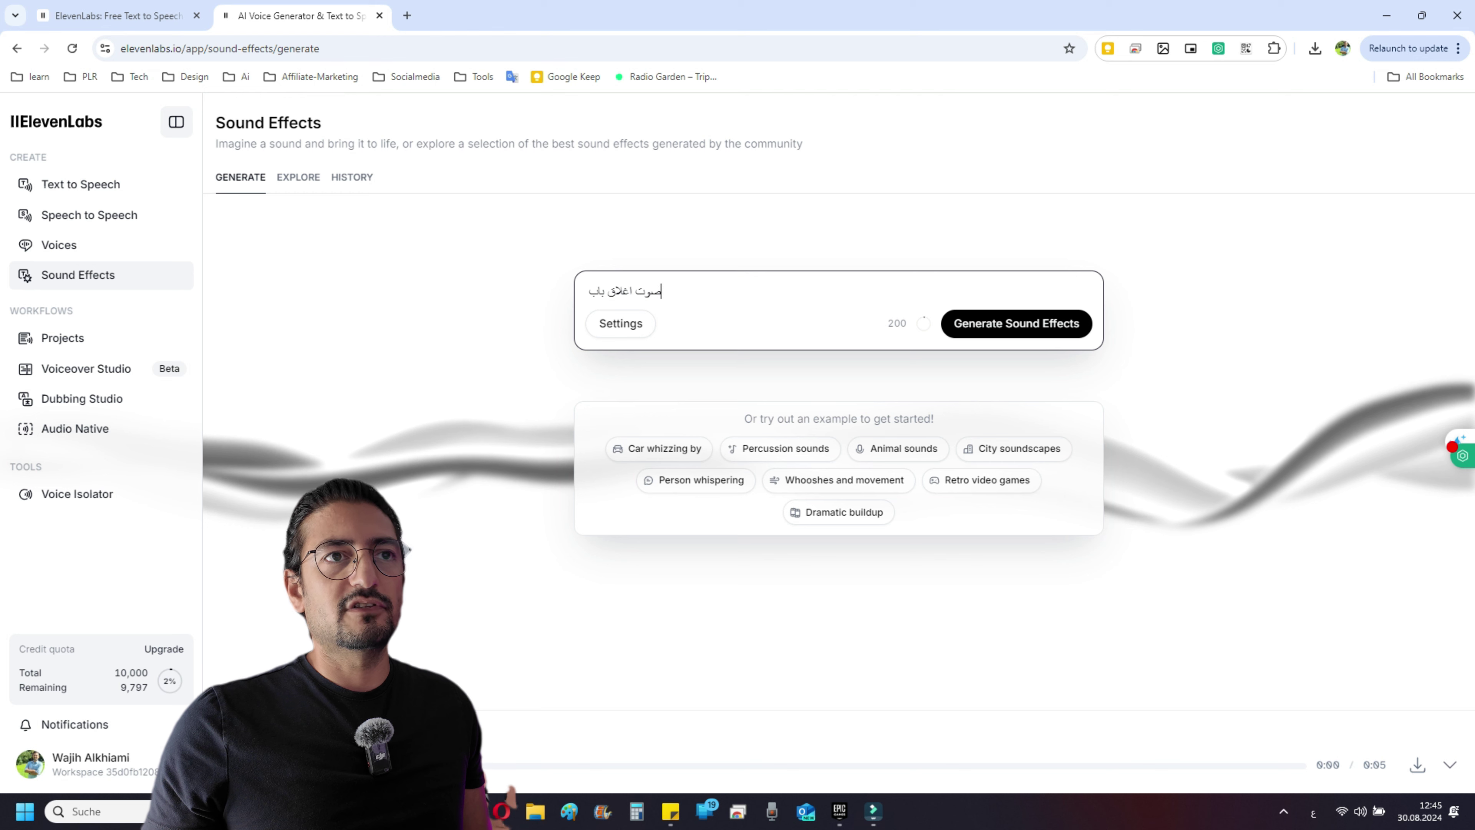
pyautogui.click(1017, 323)
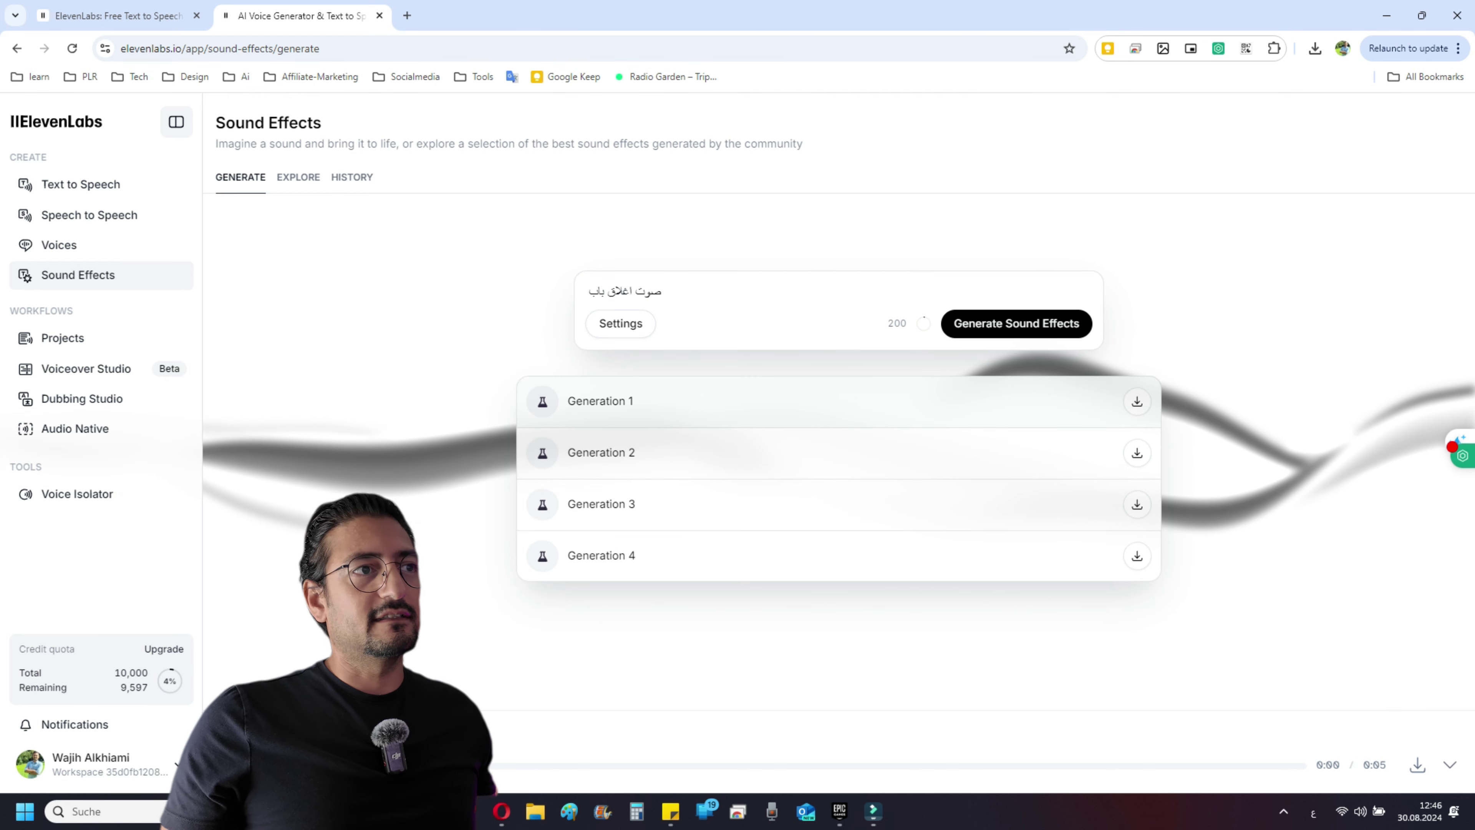
# Preview Generations 1, 3 and 4 of the door-closing sound, and download and open Generation 1
pyautogui.click(542, 401)
pyautogui.click(542, 503)
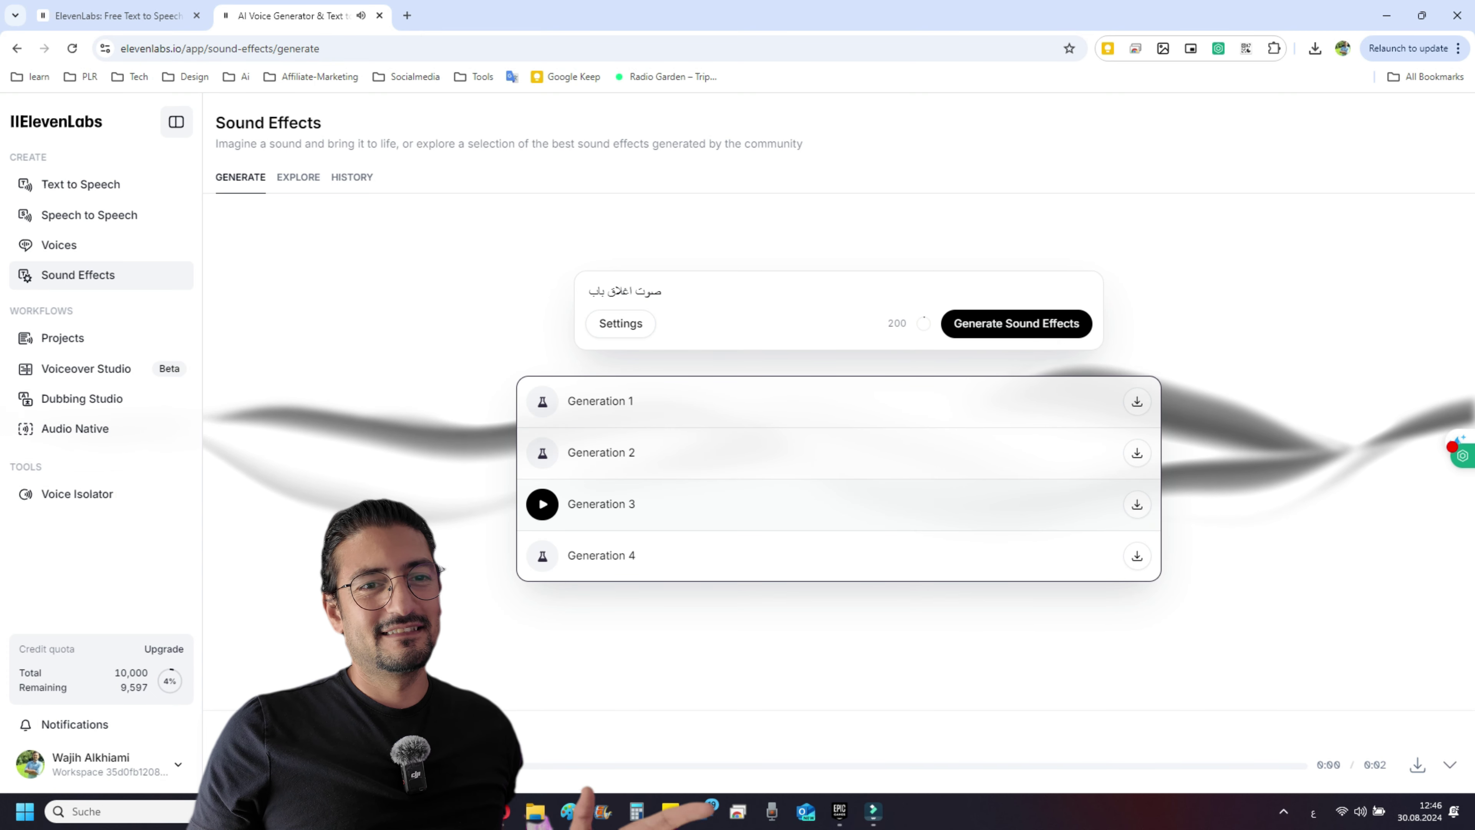
pyautogui.click(542, 555)
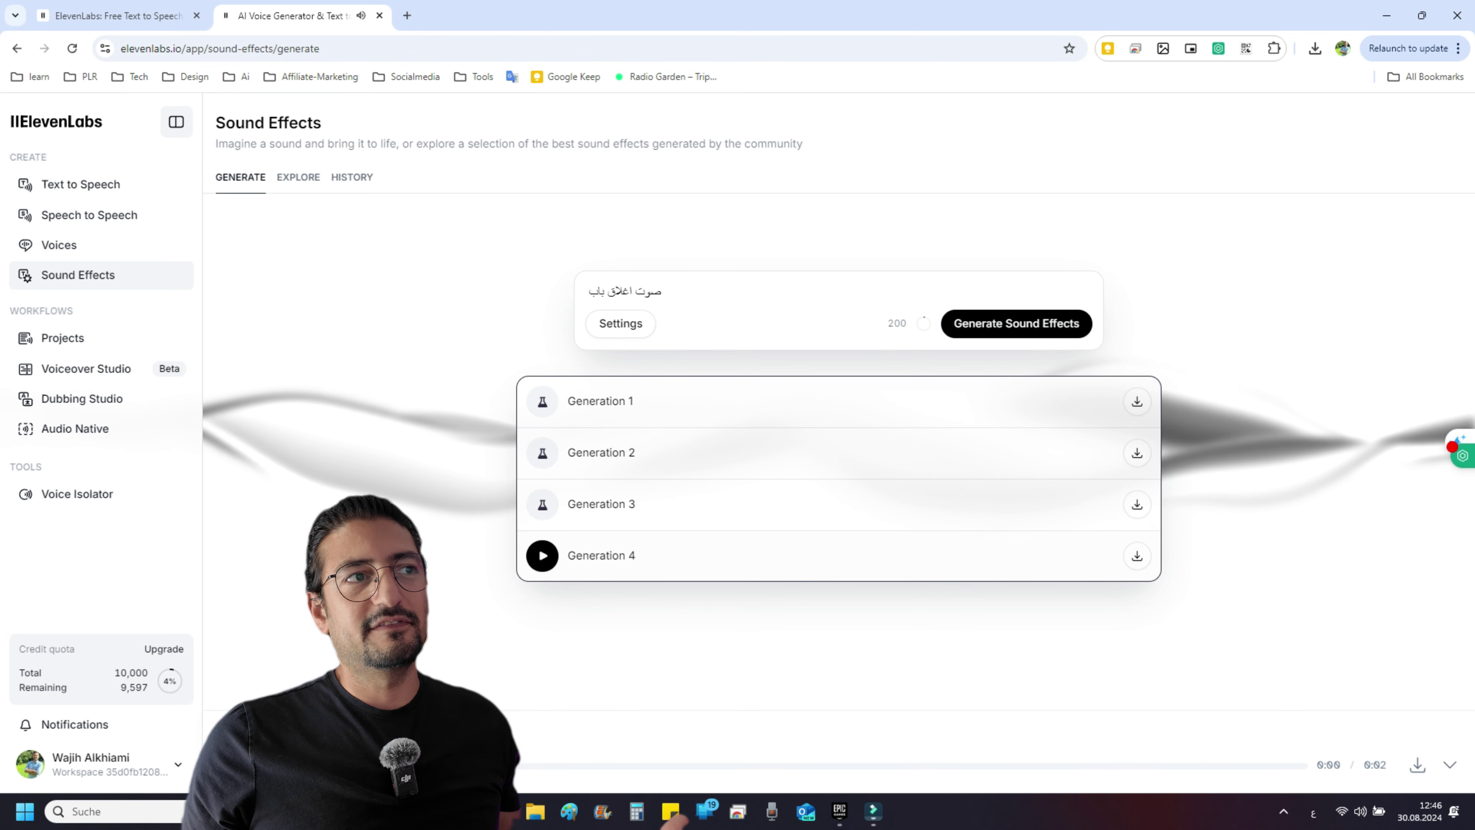
pyautogui.click(1137, 401)
pyautogui.click(1173, 87)
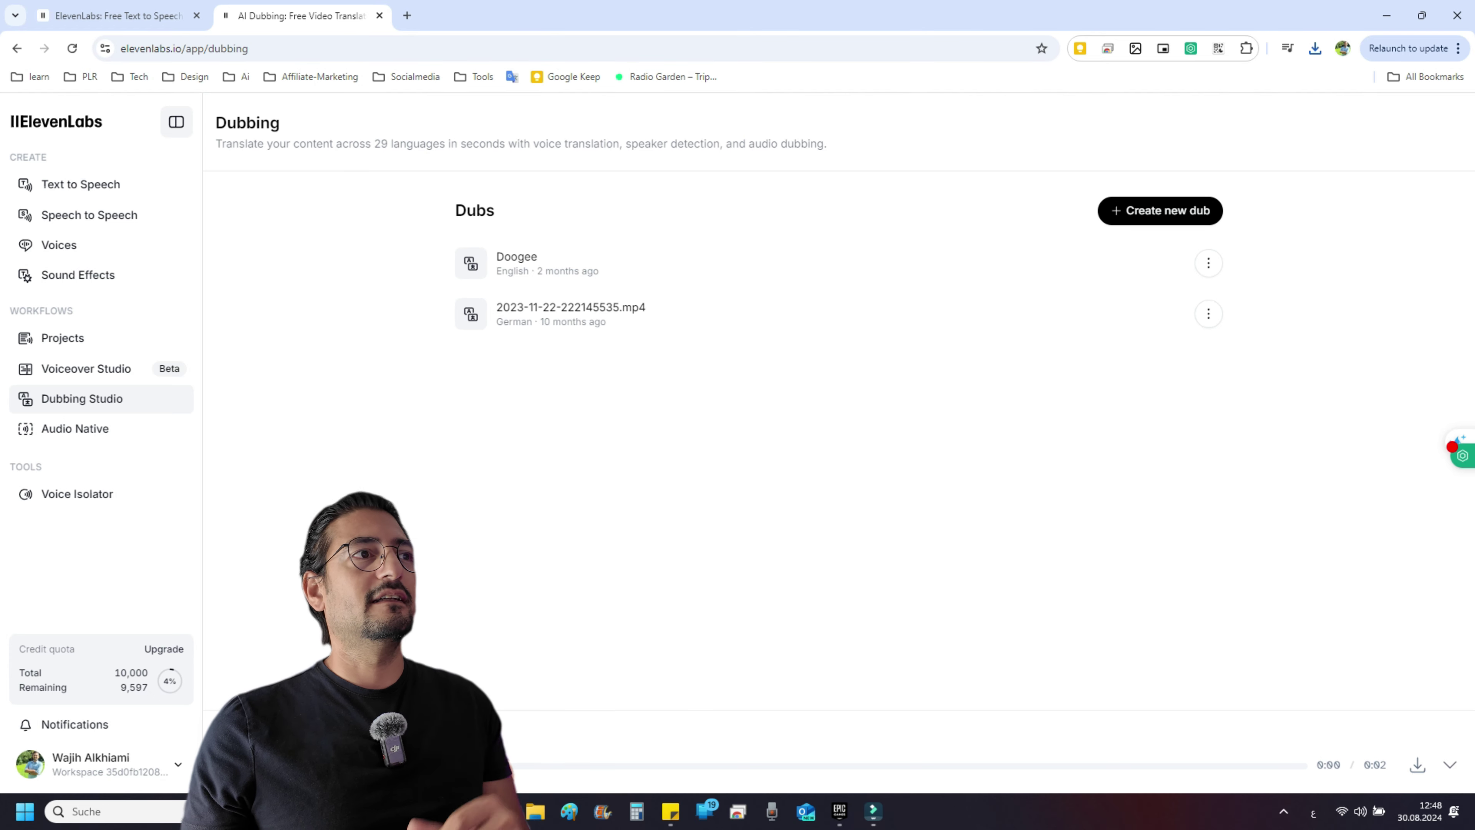
# Inspect the details of the existing Doogee dub and close them
pyautogui.click(516, 262)
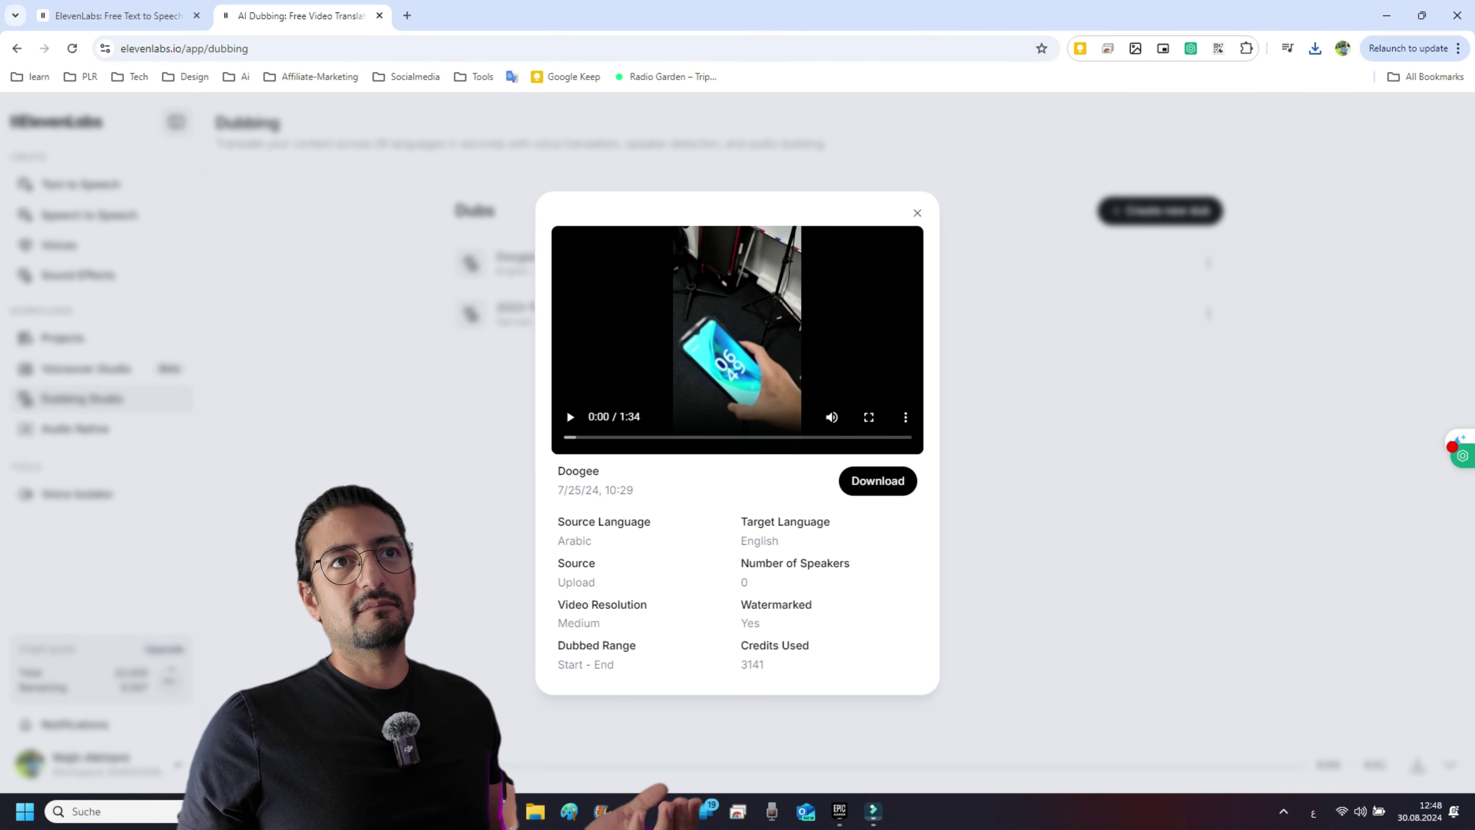
pyautogui.click(917, 213)
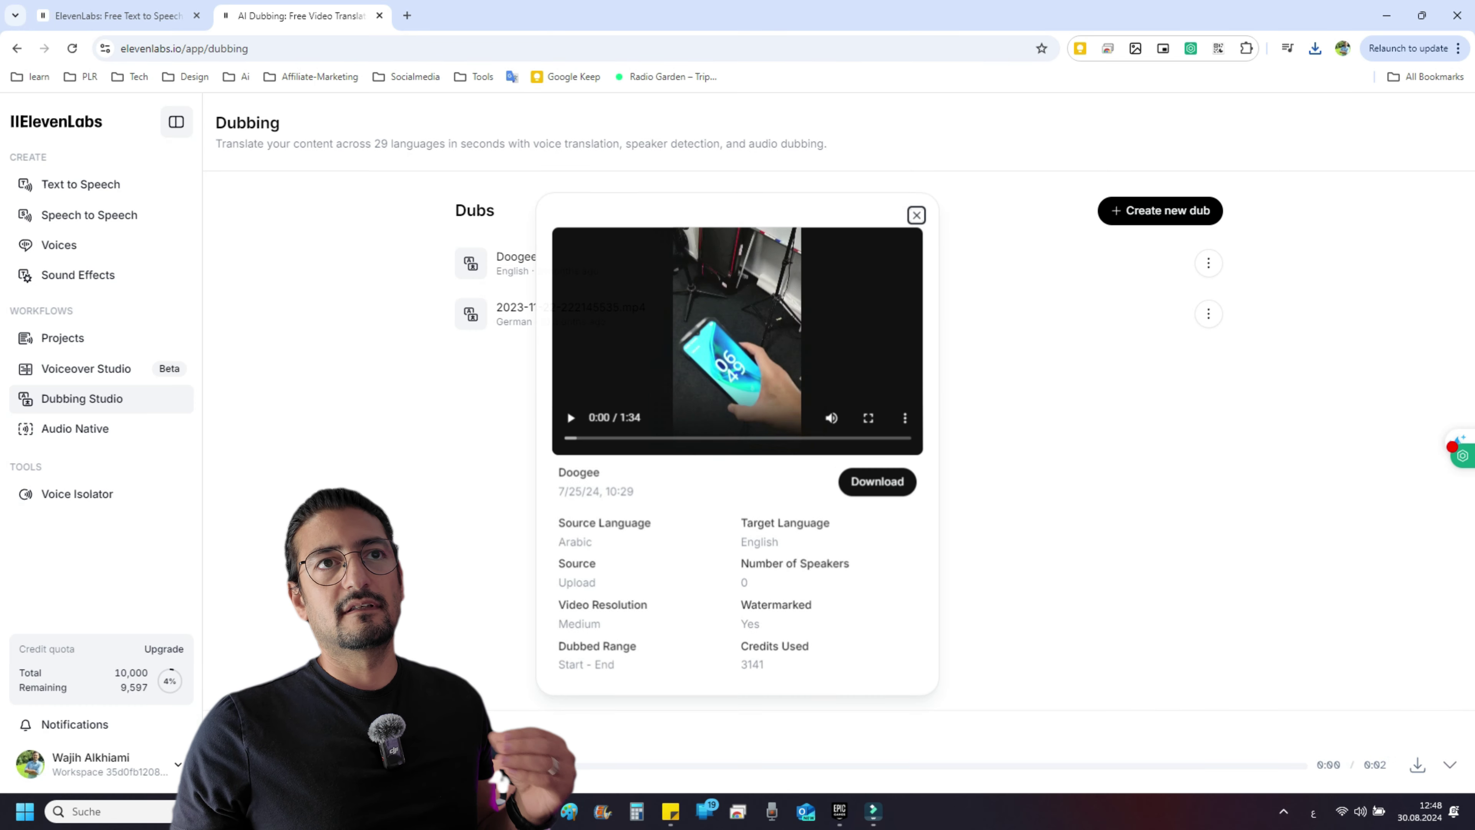
# Start a new dub and set its source language to Arabic
pyautogui.click(1160, 210)
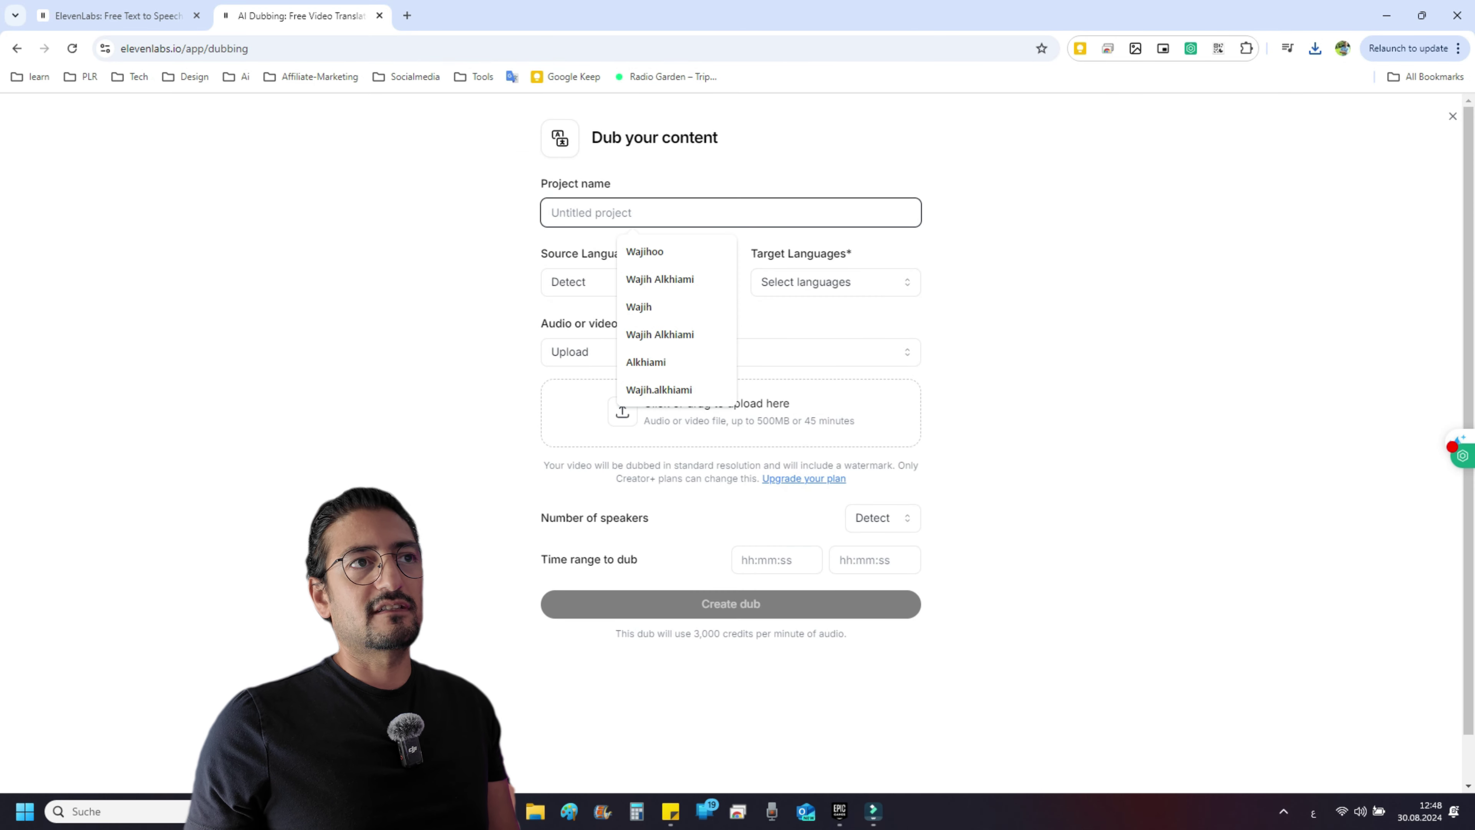
pyautogui.click(625, 282)
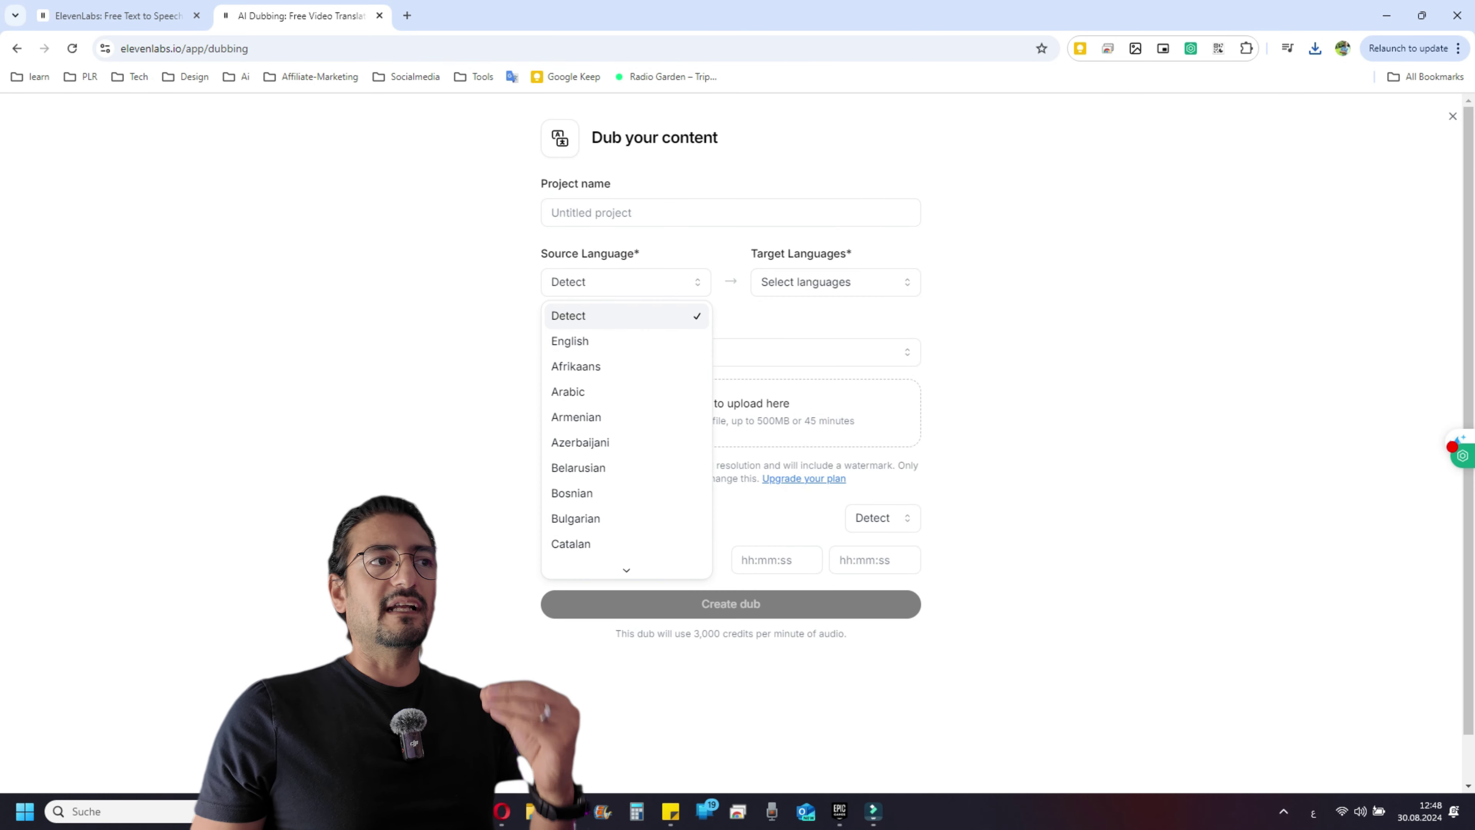
pyautogui.press('Down')
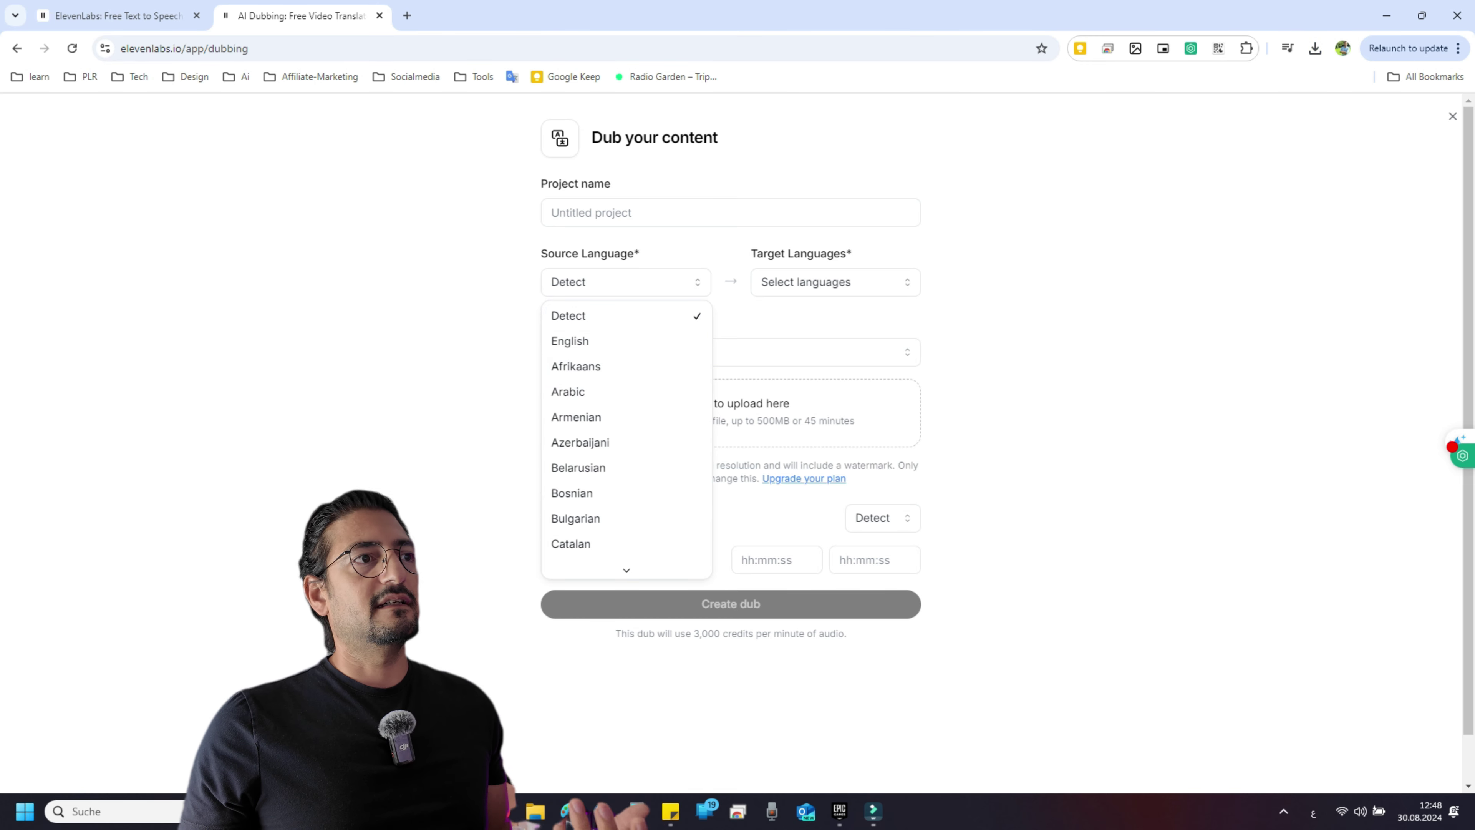
pyautogui.click(625, 391)
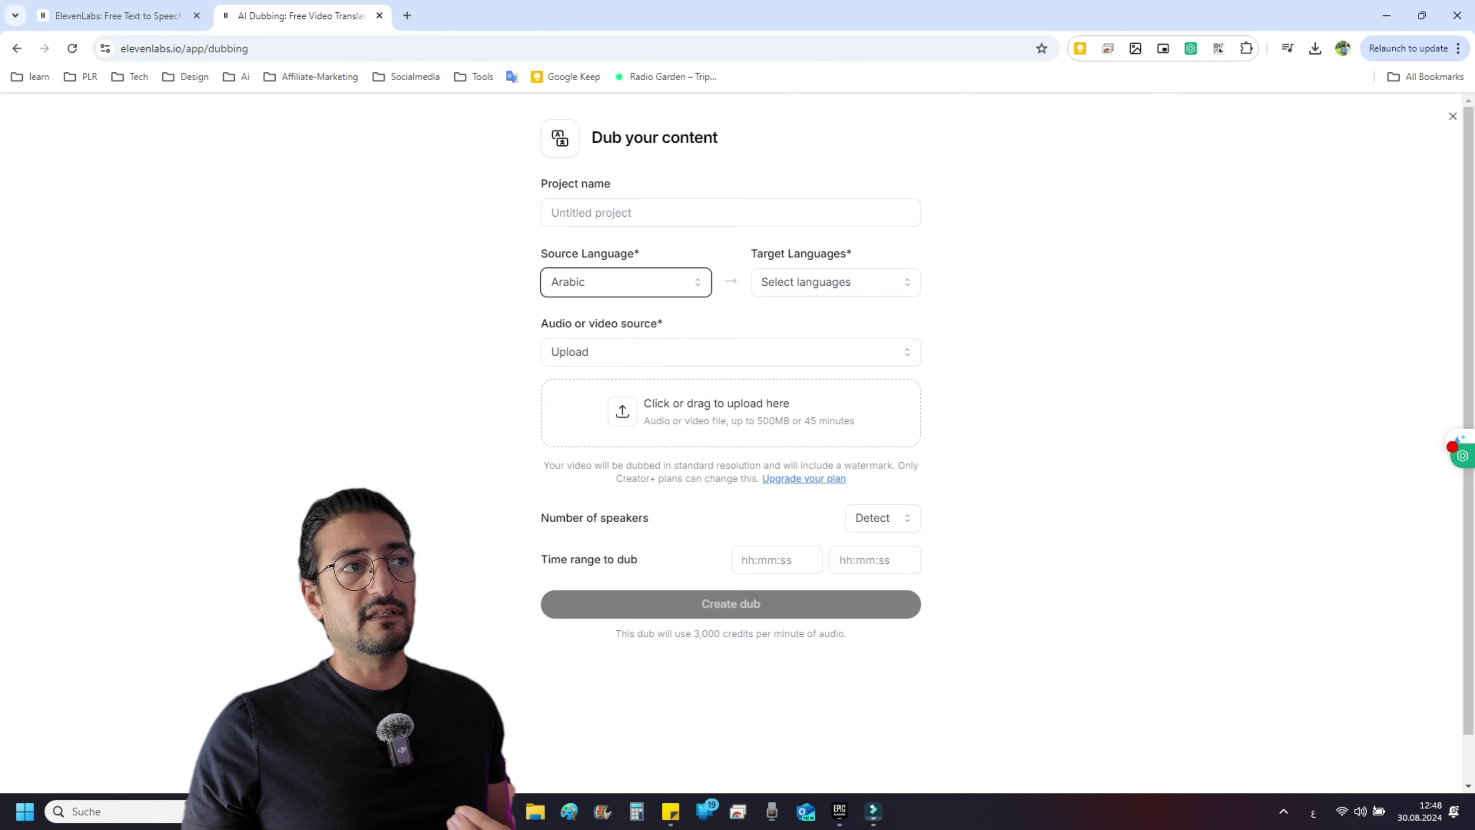
# Look through the target languages available for the dub without choosing one
pyautogui.press('Tab')
pyautogui.press('space')
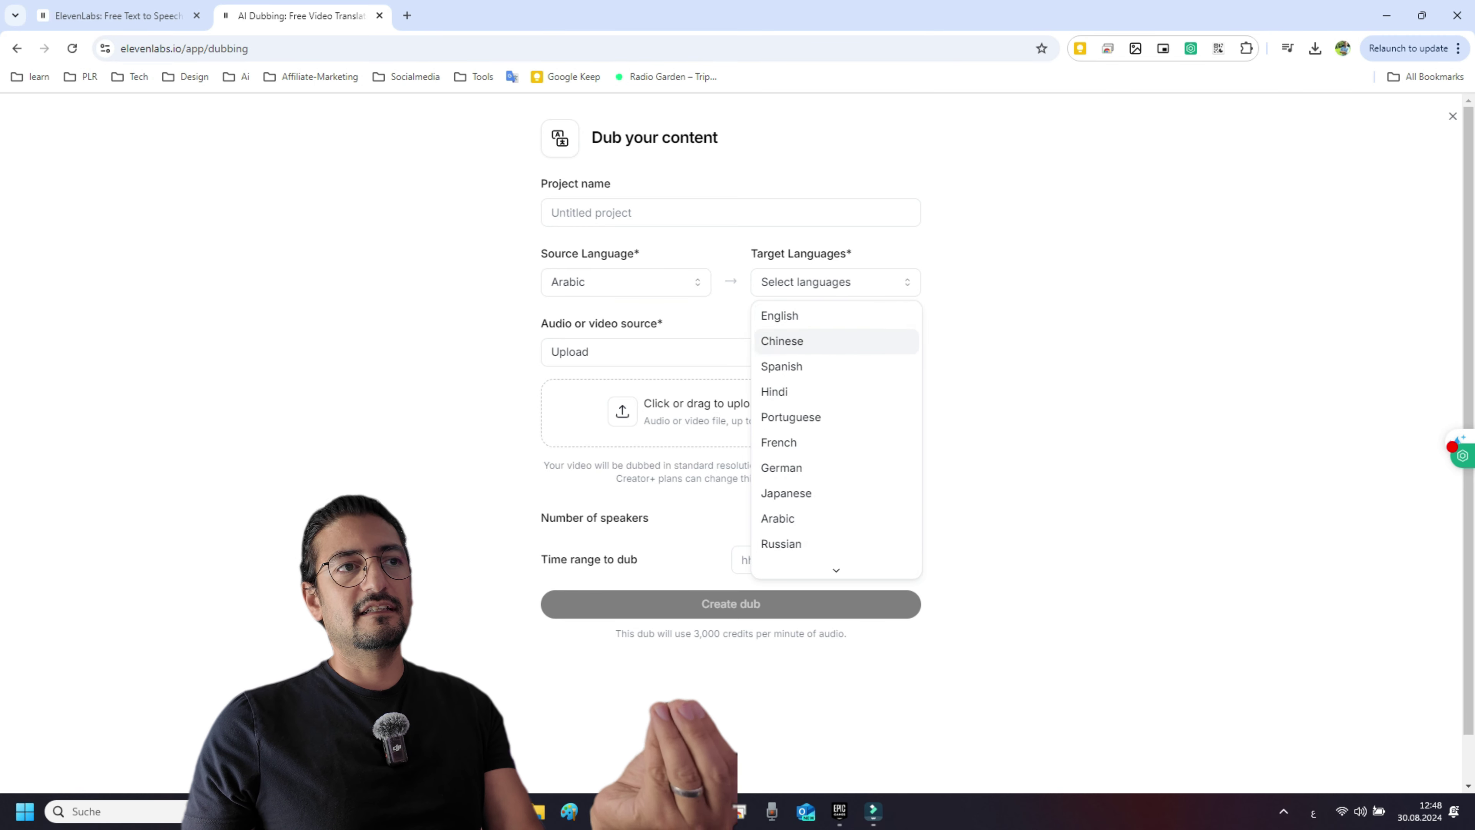
pyautogui.scroll(-2, 836, 440)
pyautogui.press('Down')
pyautogui.press('Down')
pyautogui.press('Down')
pyautogui.press('Down')
pyautogui.press('Down')
pyautogui.press('Down')
pyautogui.press('Down')
pyautogui.press('Down')
pyautogui.press('Down')
pyautogui.press('Down')
pyautogui.press('Down')
pyautogui.press('Down')
pyautogui.press('Down')
pyautogui.press('Down')
pyautogui.press('Down')
pyautogui.press('Down')
pyautogui.press('Down')
pyautogui.press('Down')
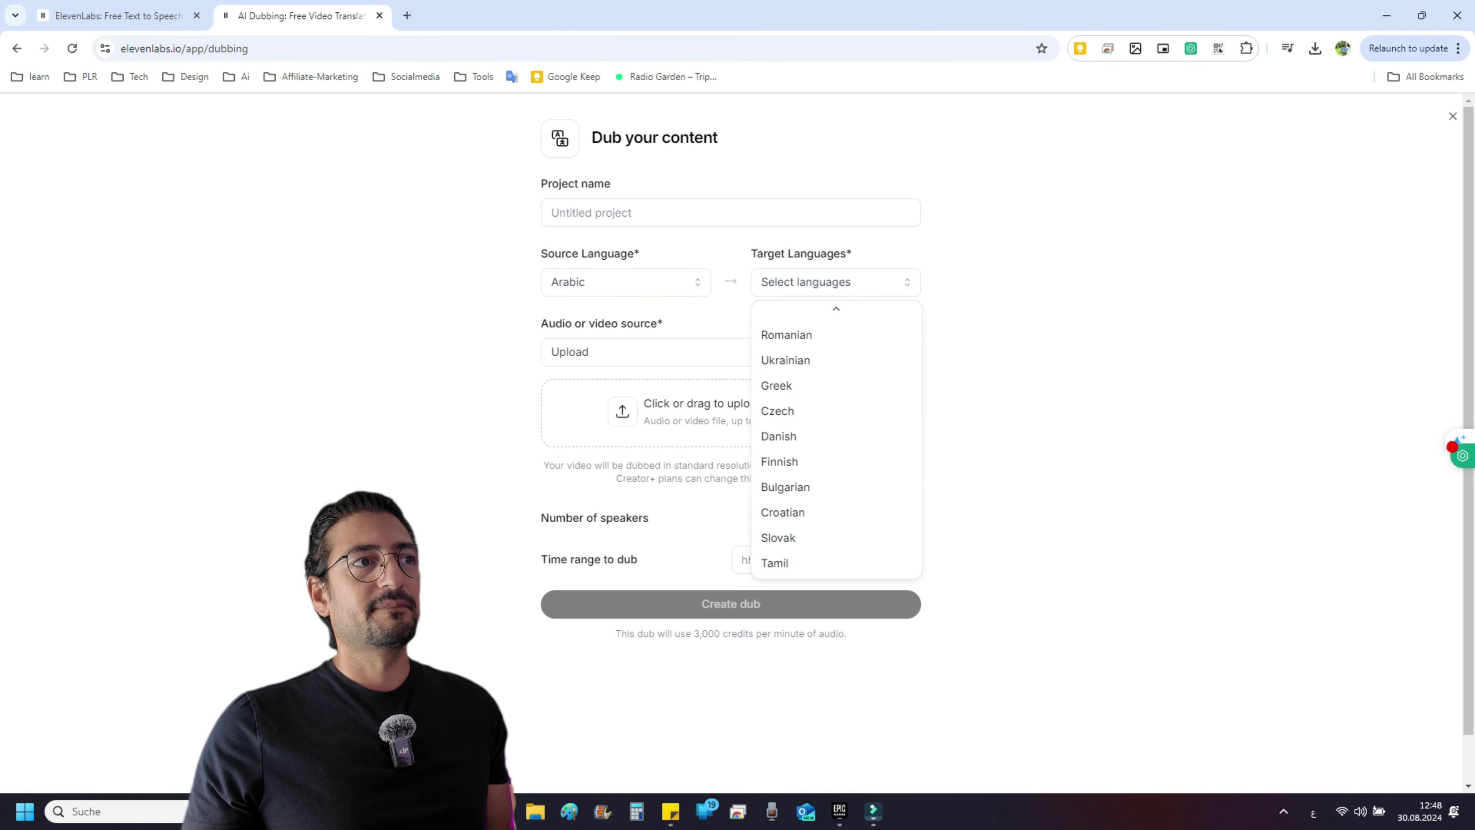
pyautogui.press('Escape')
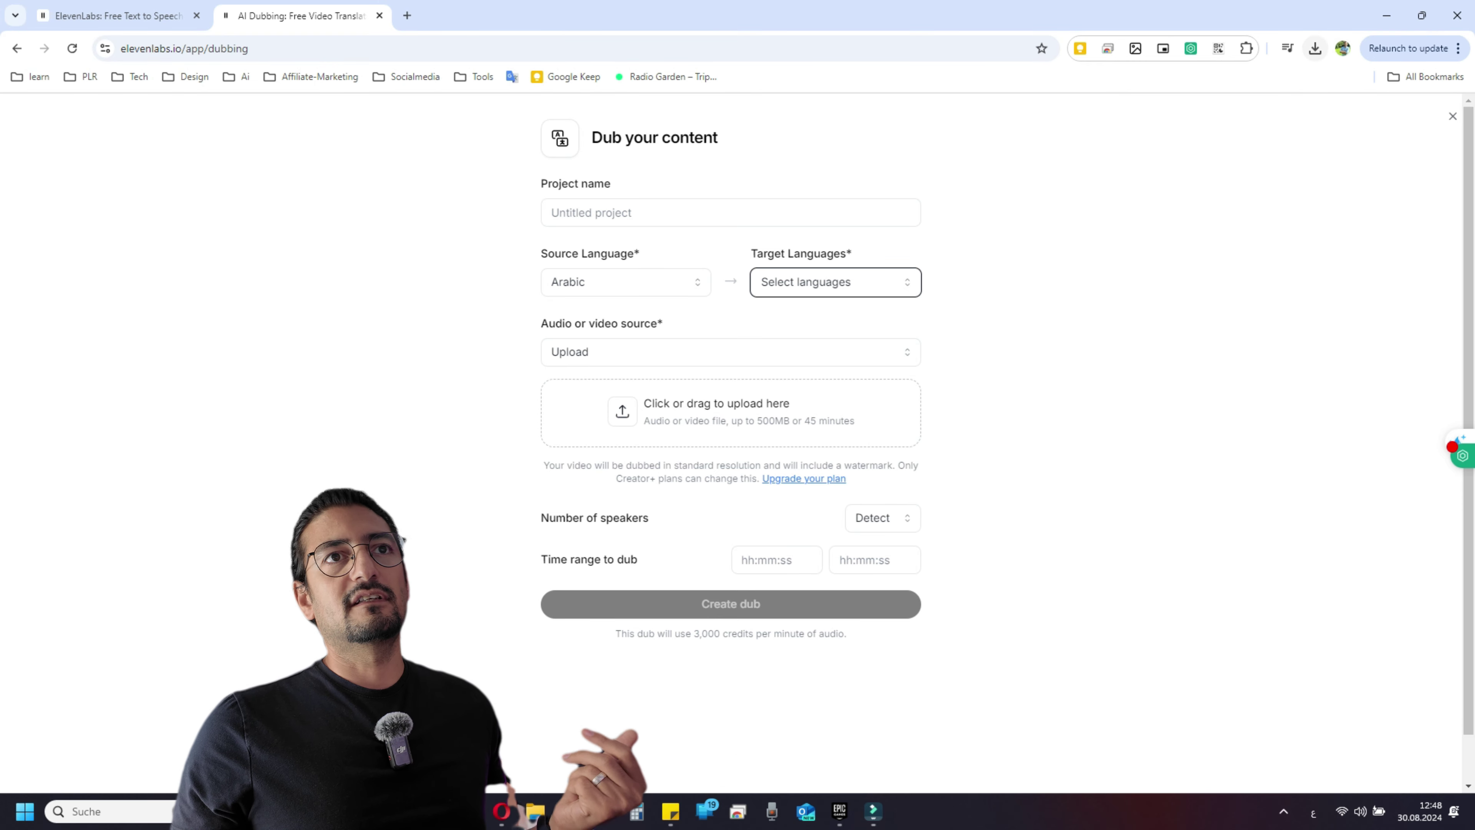
pyautogui.click(1315, 48)
pyautogui.click(1162, 119)
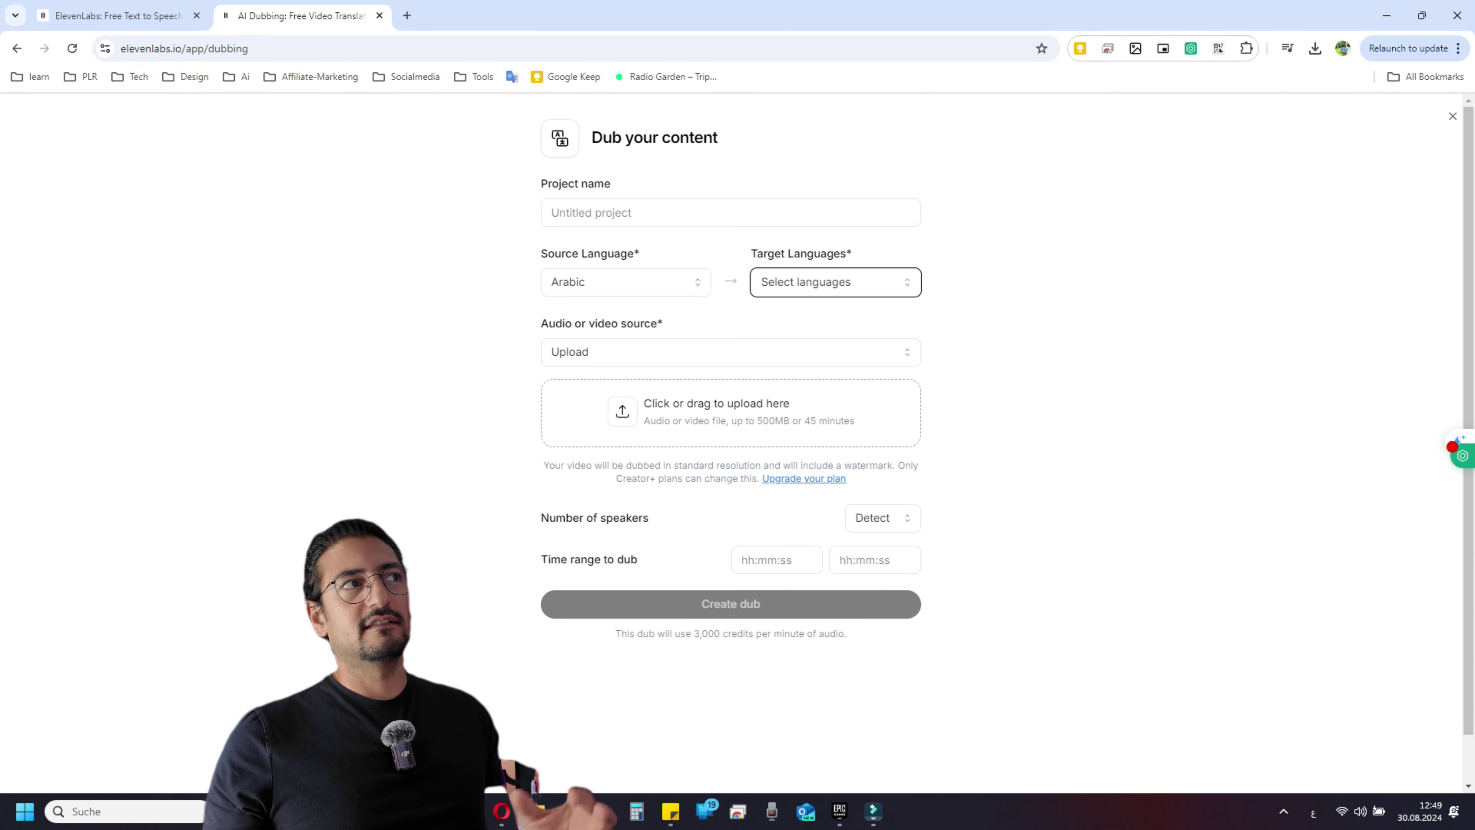
# Check the dub's time range fields and the available options for the number of speakers
pyautogui.click(776, 559)
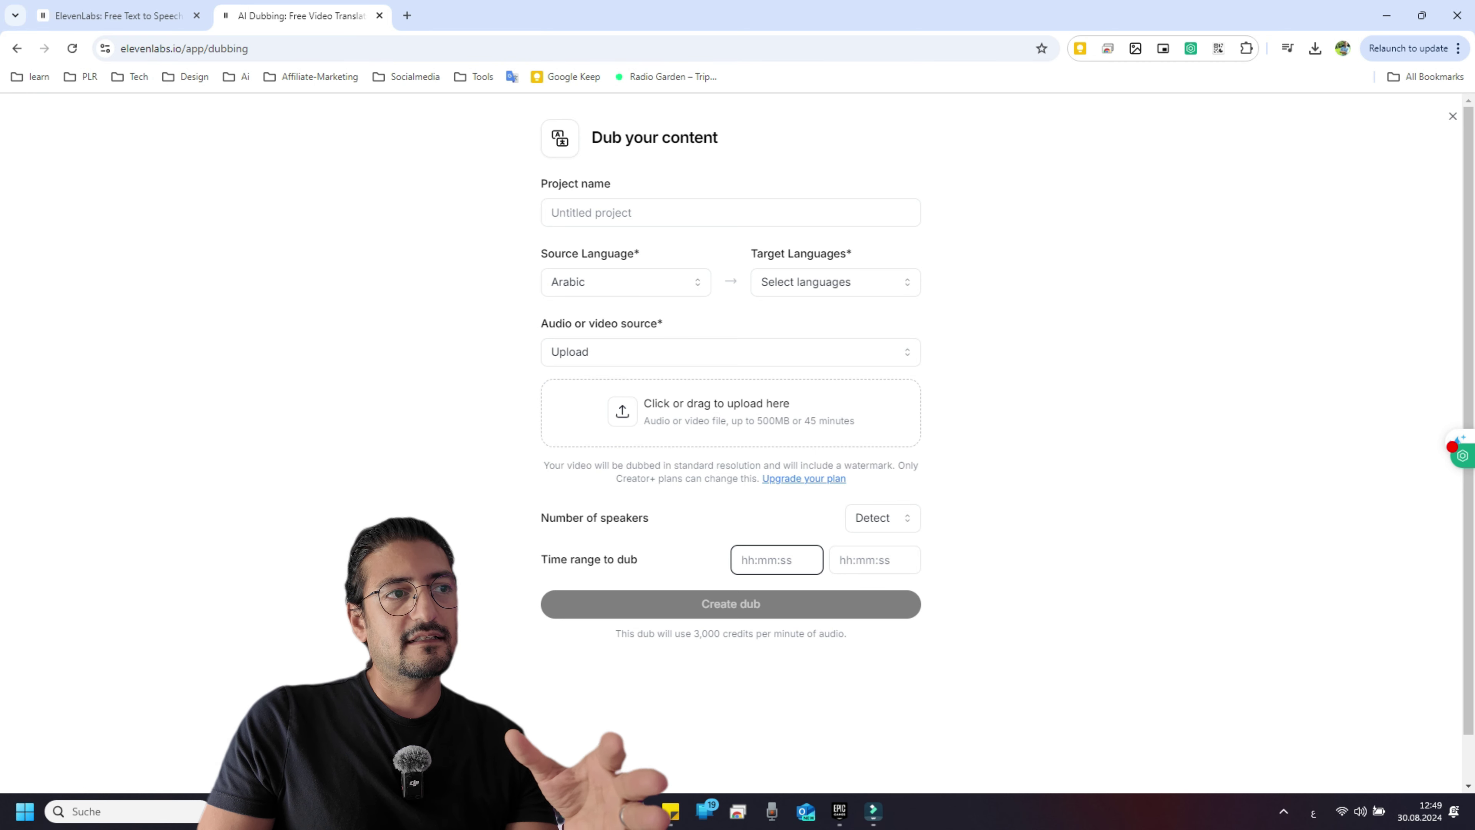
pyautogui.click(882, 518)
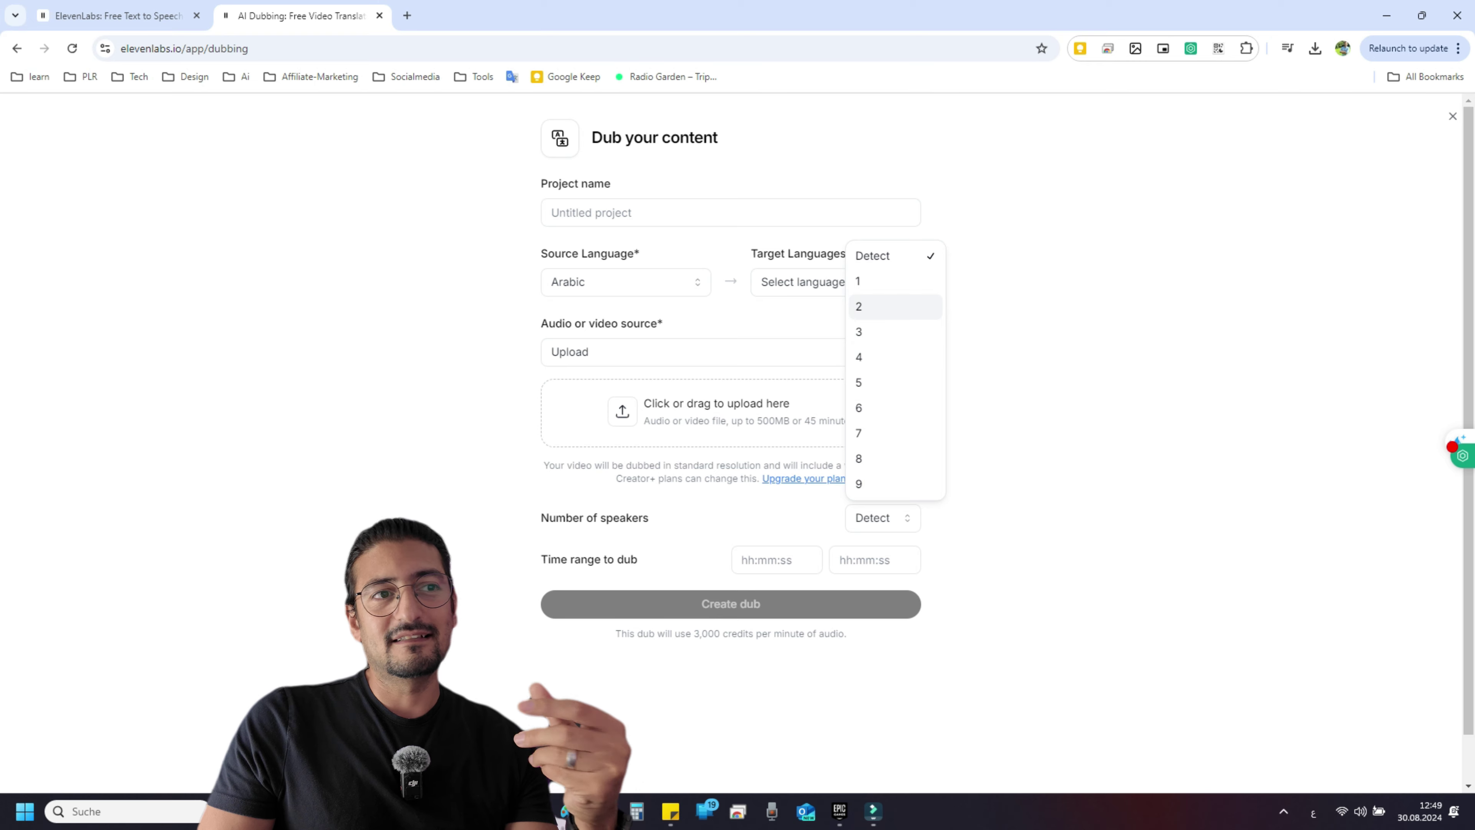
pyautogui.press('Escape')
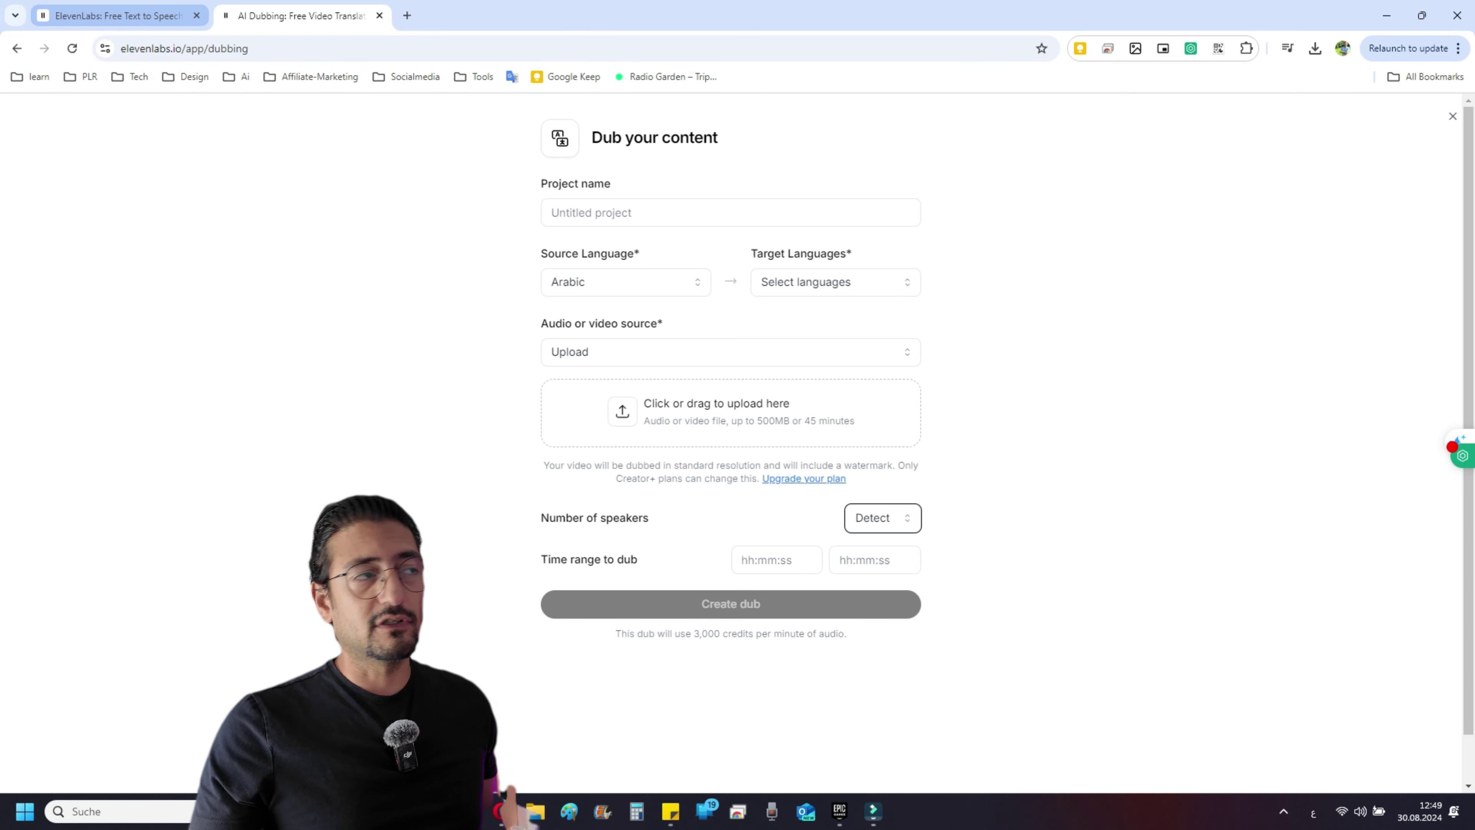
# Record an audio clip about 15 seconds long in the Voice Isolator
pyautogui.click(116, 15)
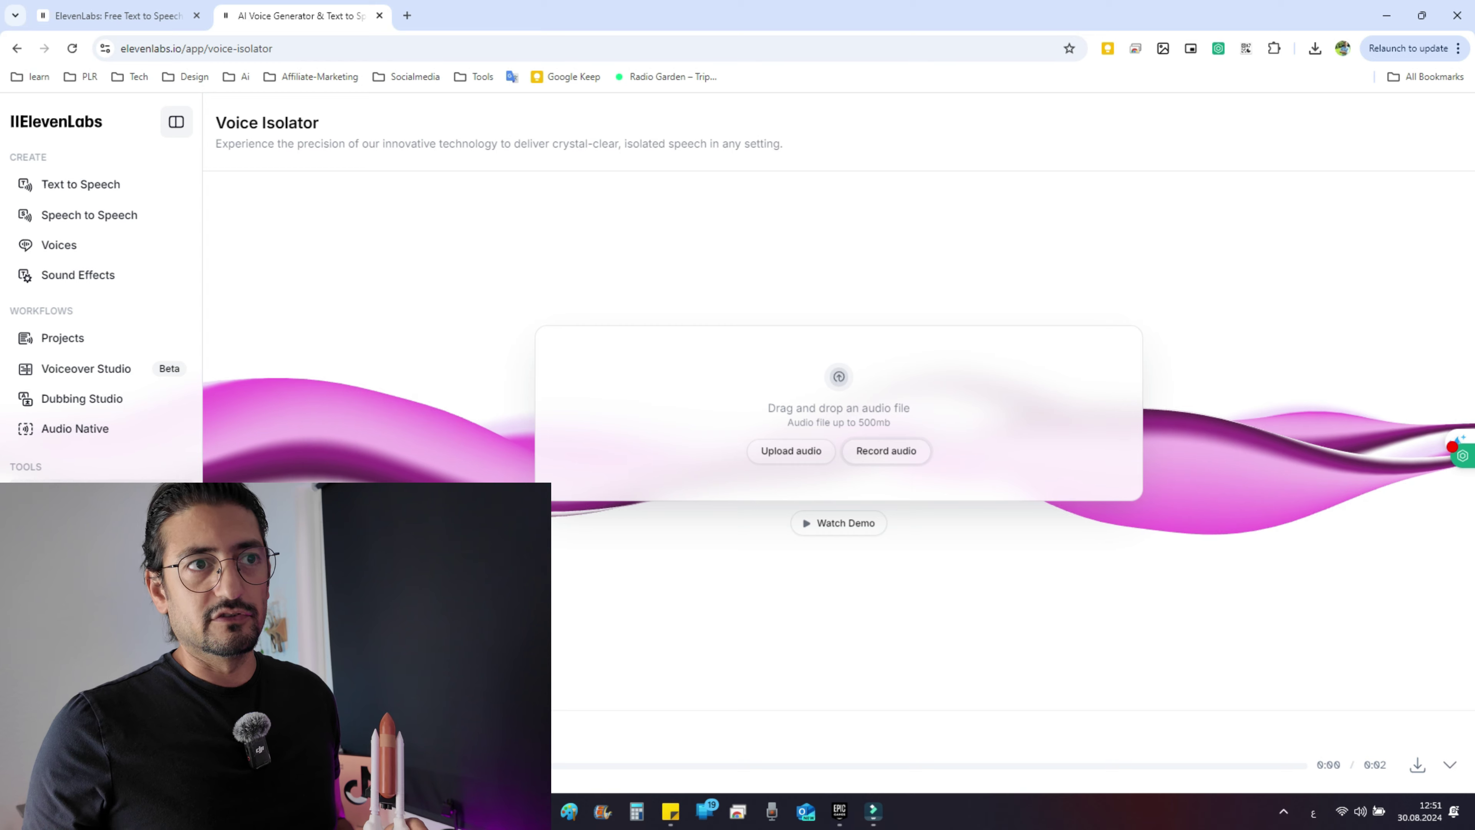
pyautogui.click(885, 451)
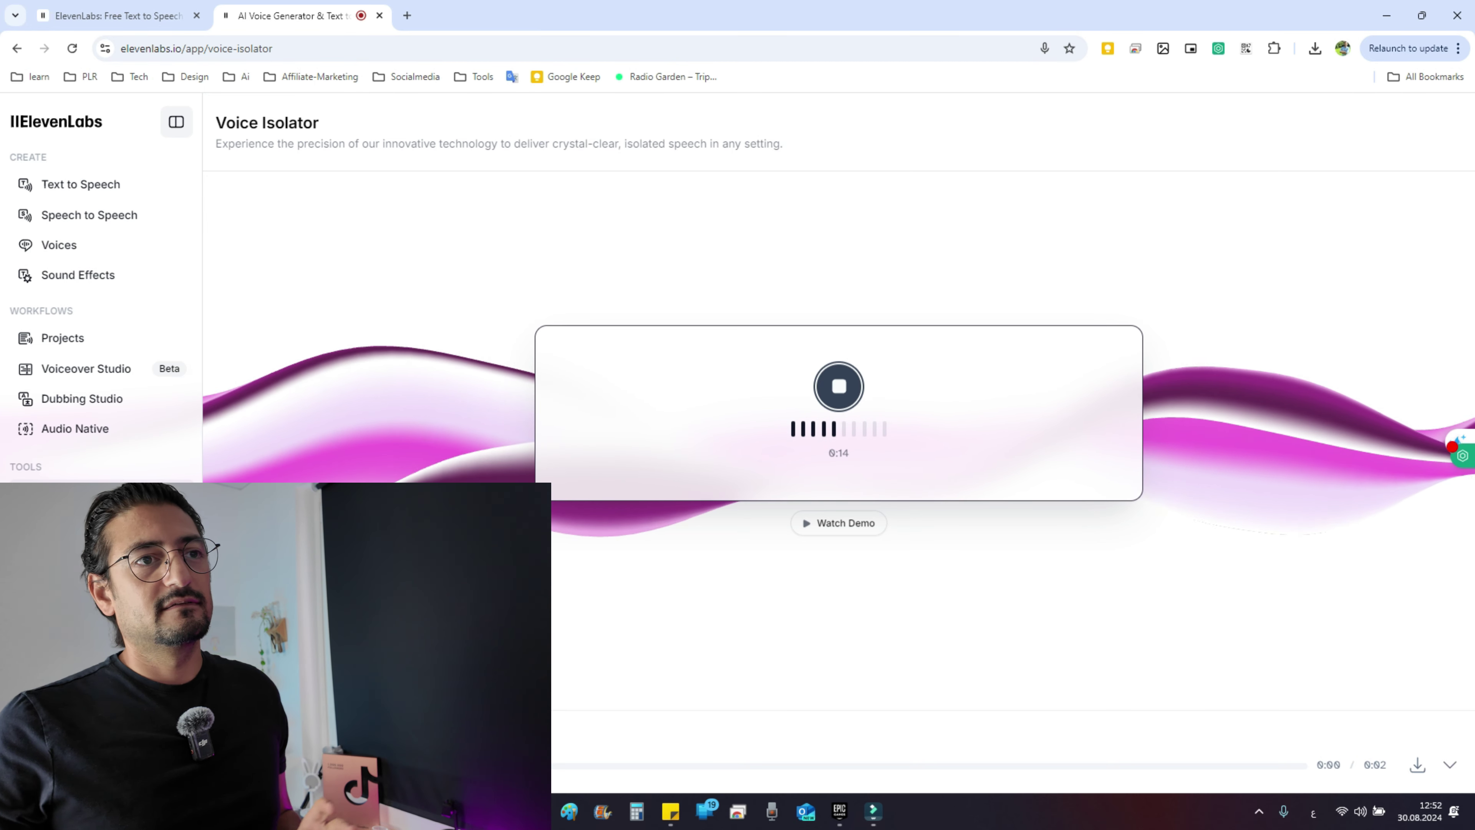
pyautogui.press('space')
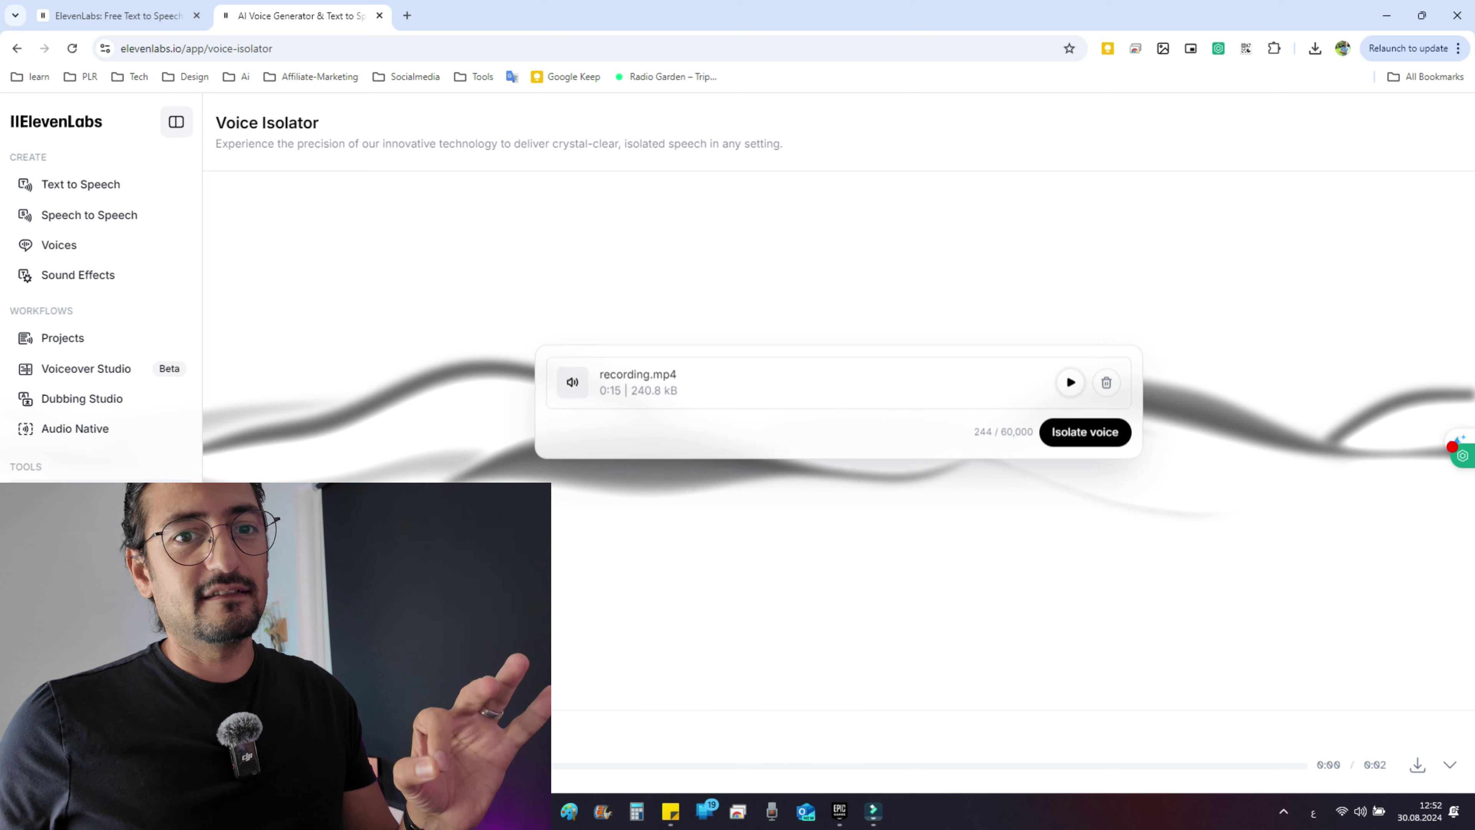
# Preview part of recording.mp4 and isolate the voice in it
pyautogui.press('space')
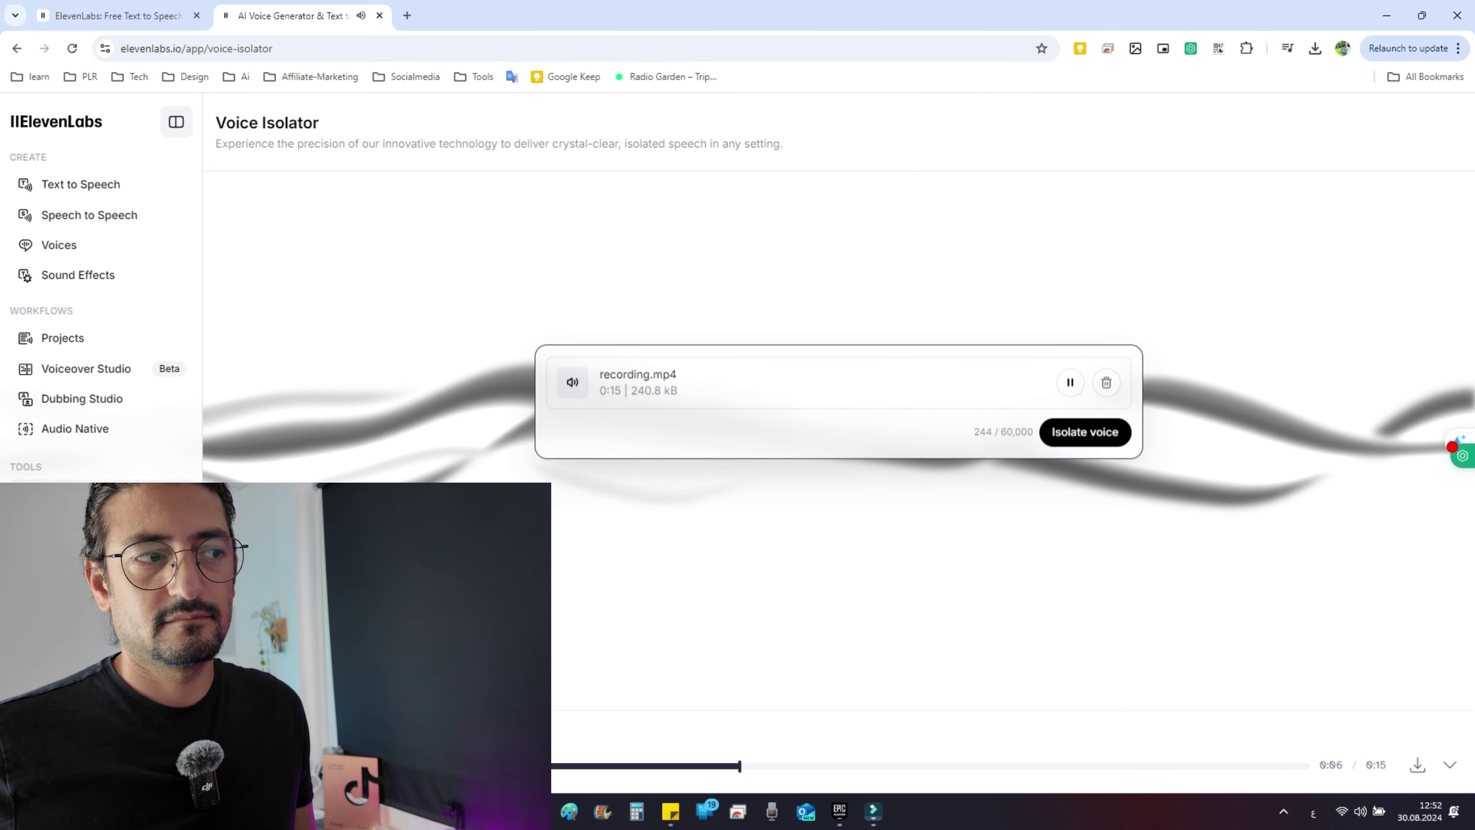
pyautogui.press('space')
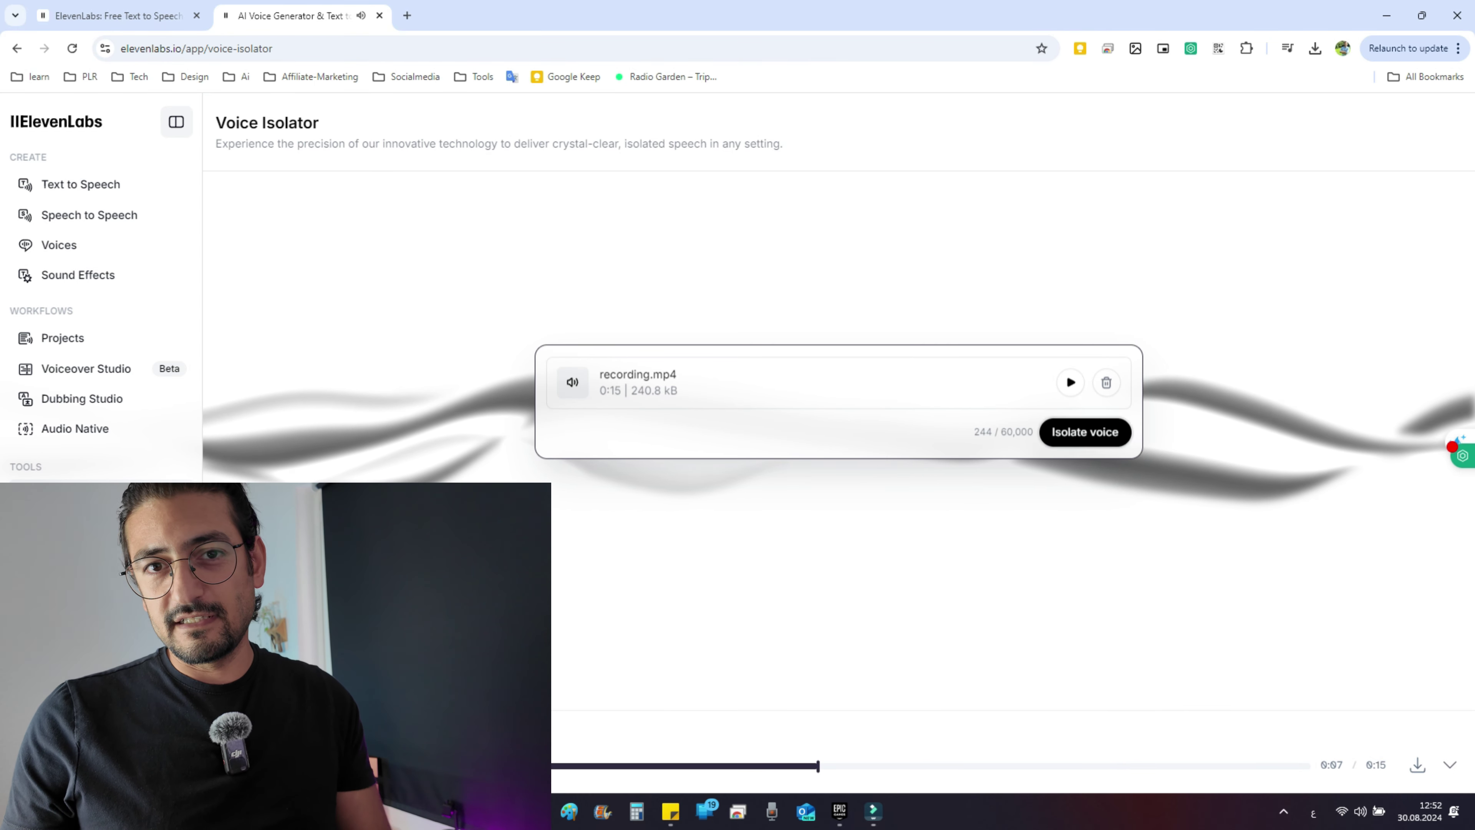
pyautogui.press('Return')
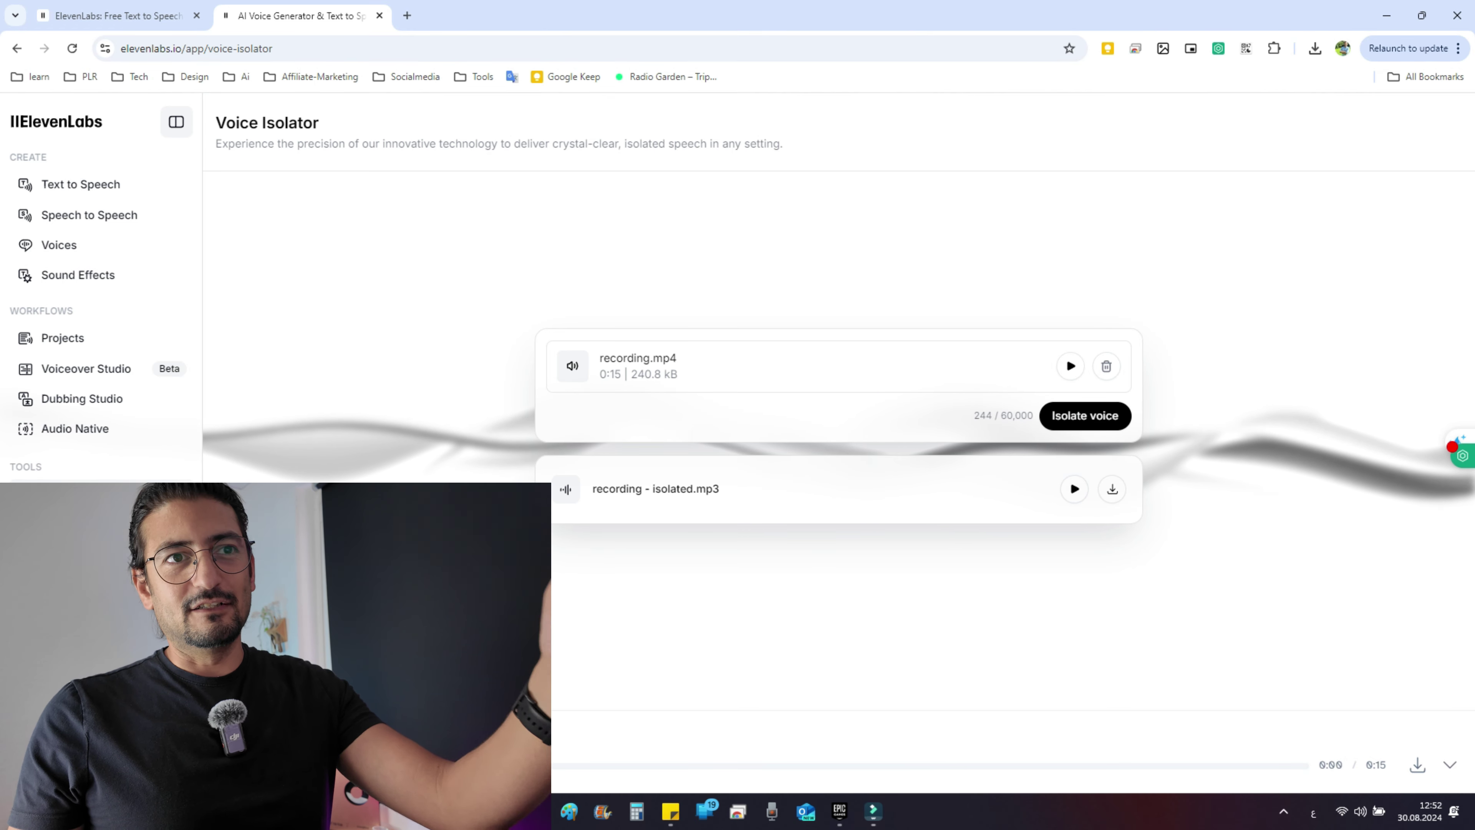
# Play parts of recording.mp4 and of its isolated version to compare them, and download recording - isolated.mp3
pyautogui.click(1069, 365)
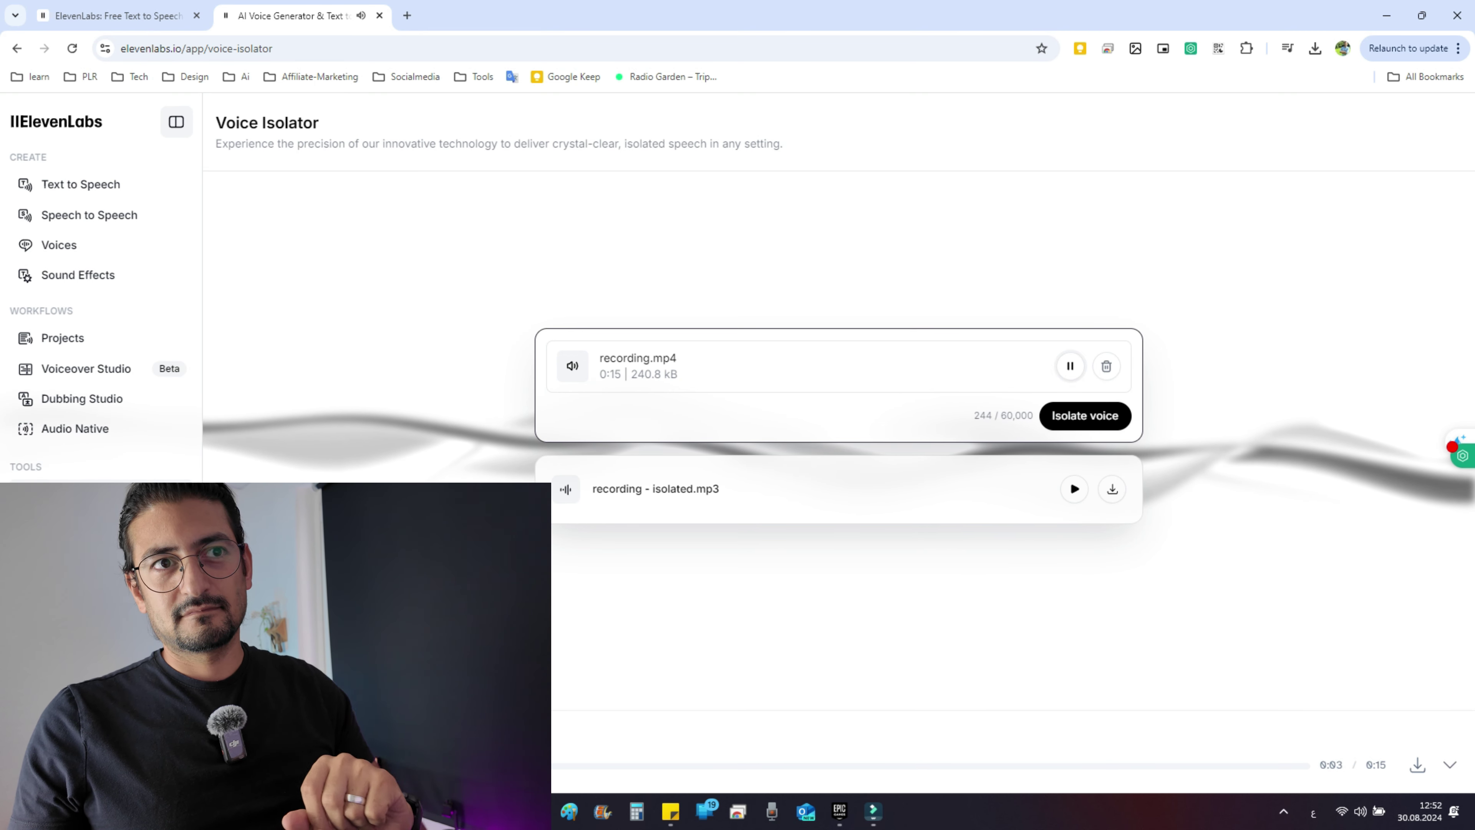
pyautogui.click(1070, 365)
pyautogui.press('space')
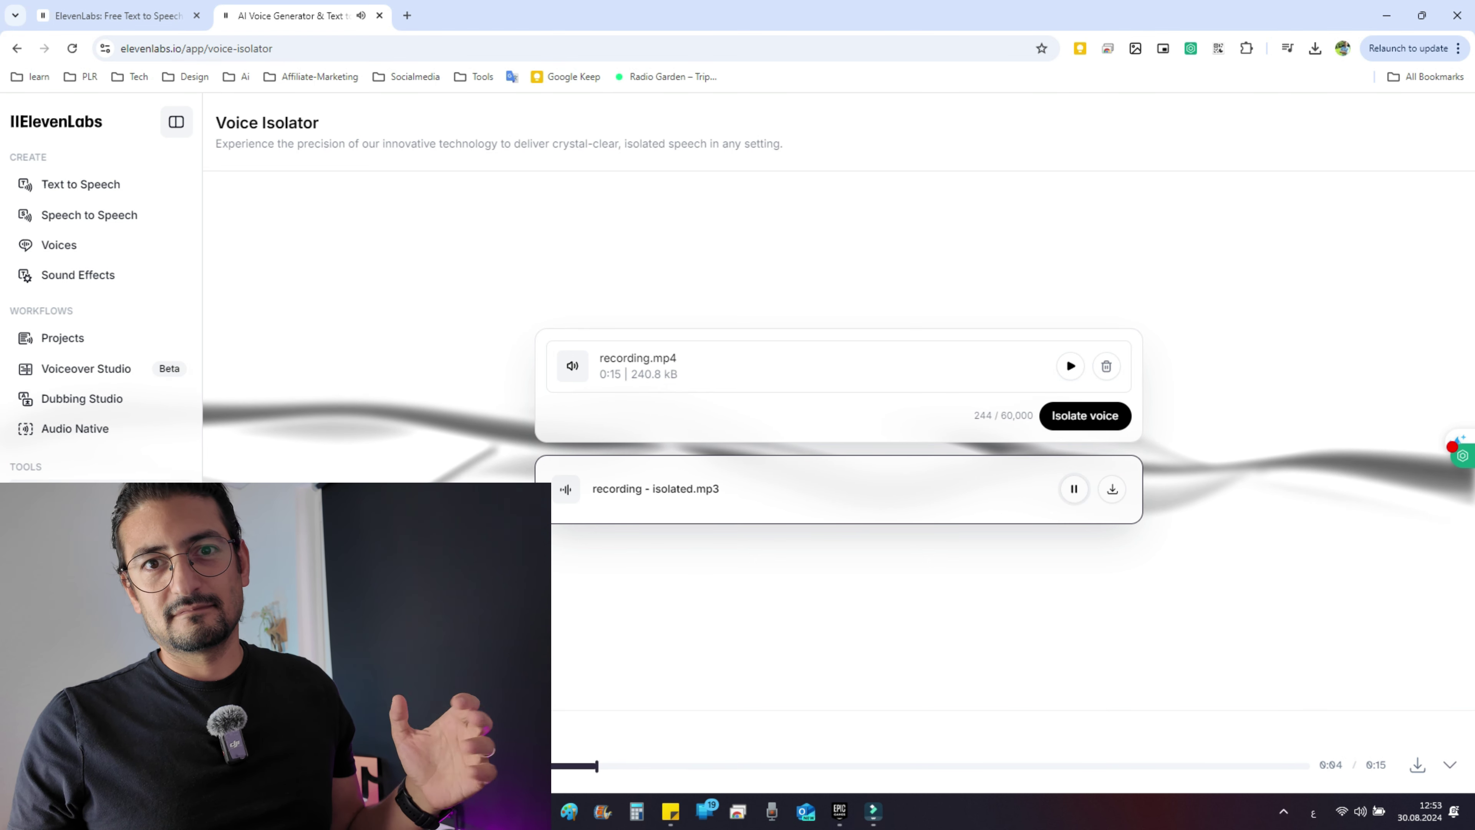
pyautogui.press('space')
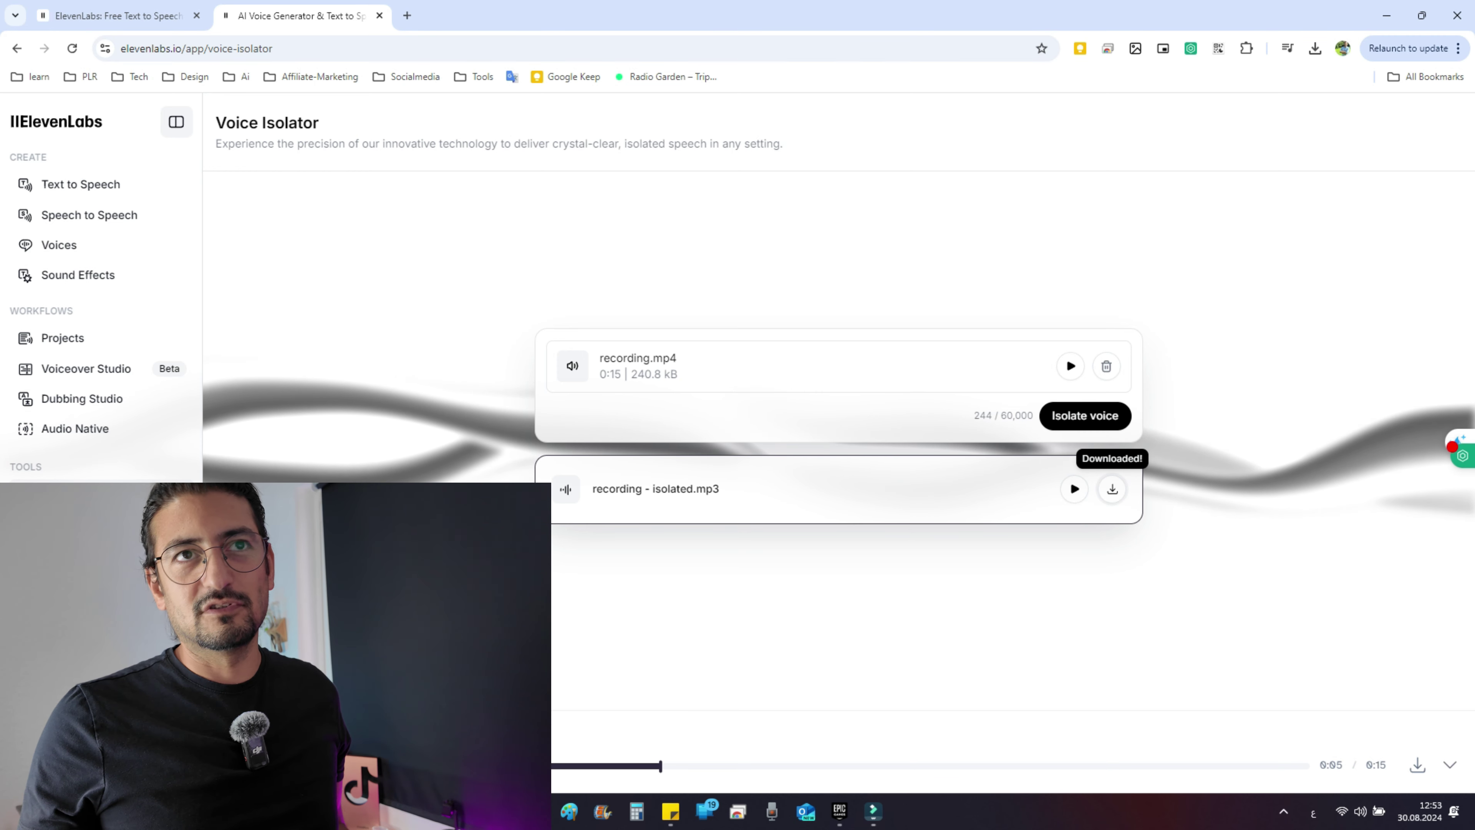
pyautogui.click(1111, 488)
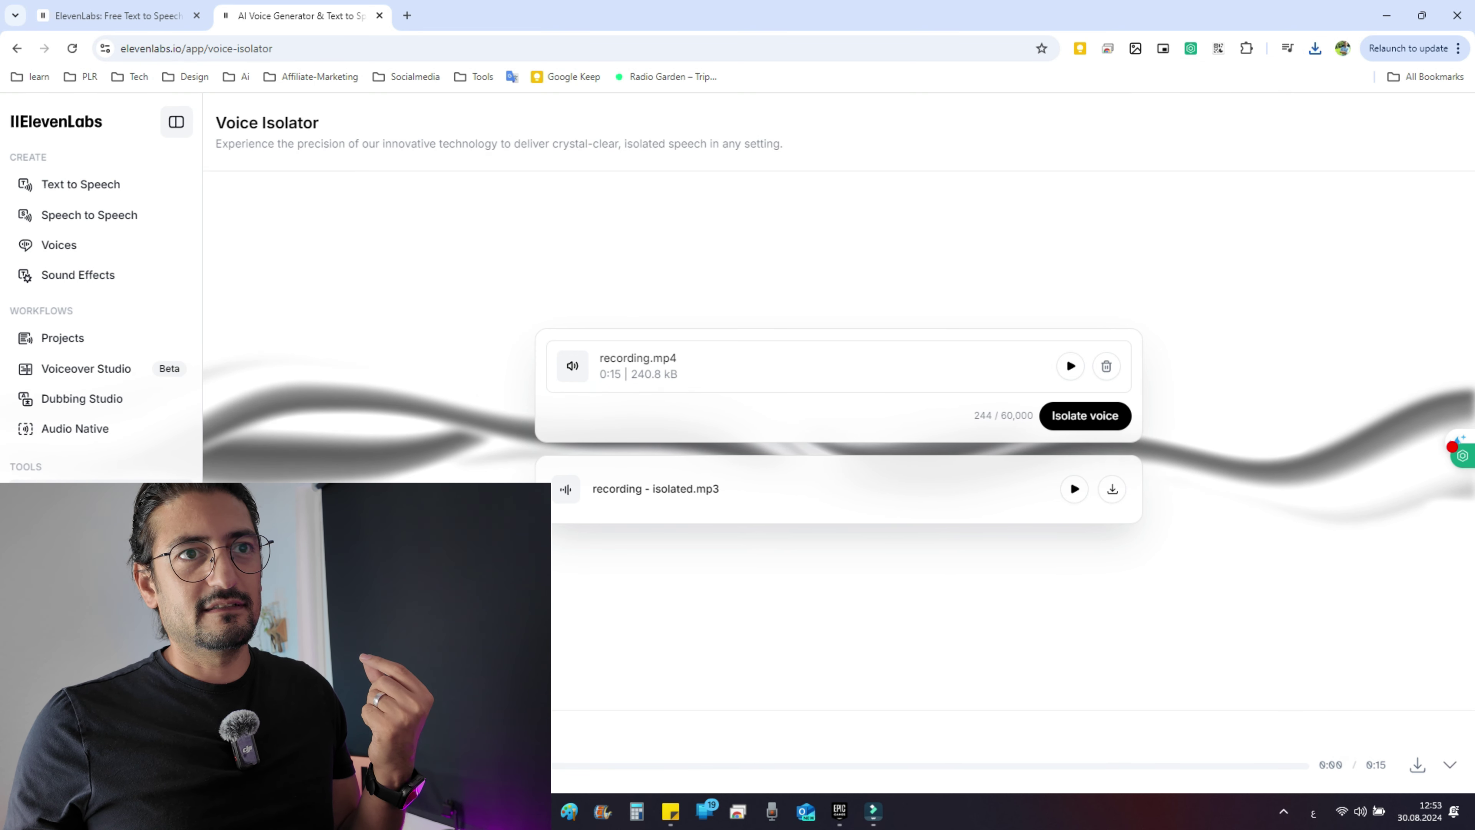
# Replay the start of the original recording and of the isolated version for a second comparison
pyautogui.click(1069, 366)
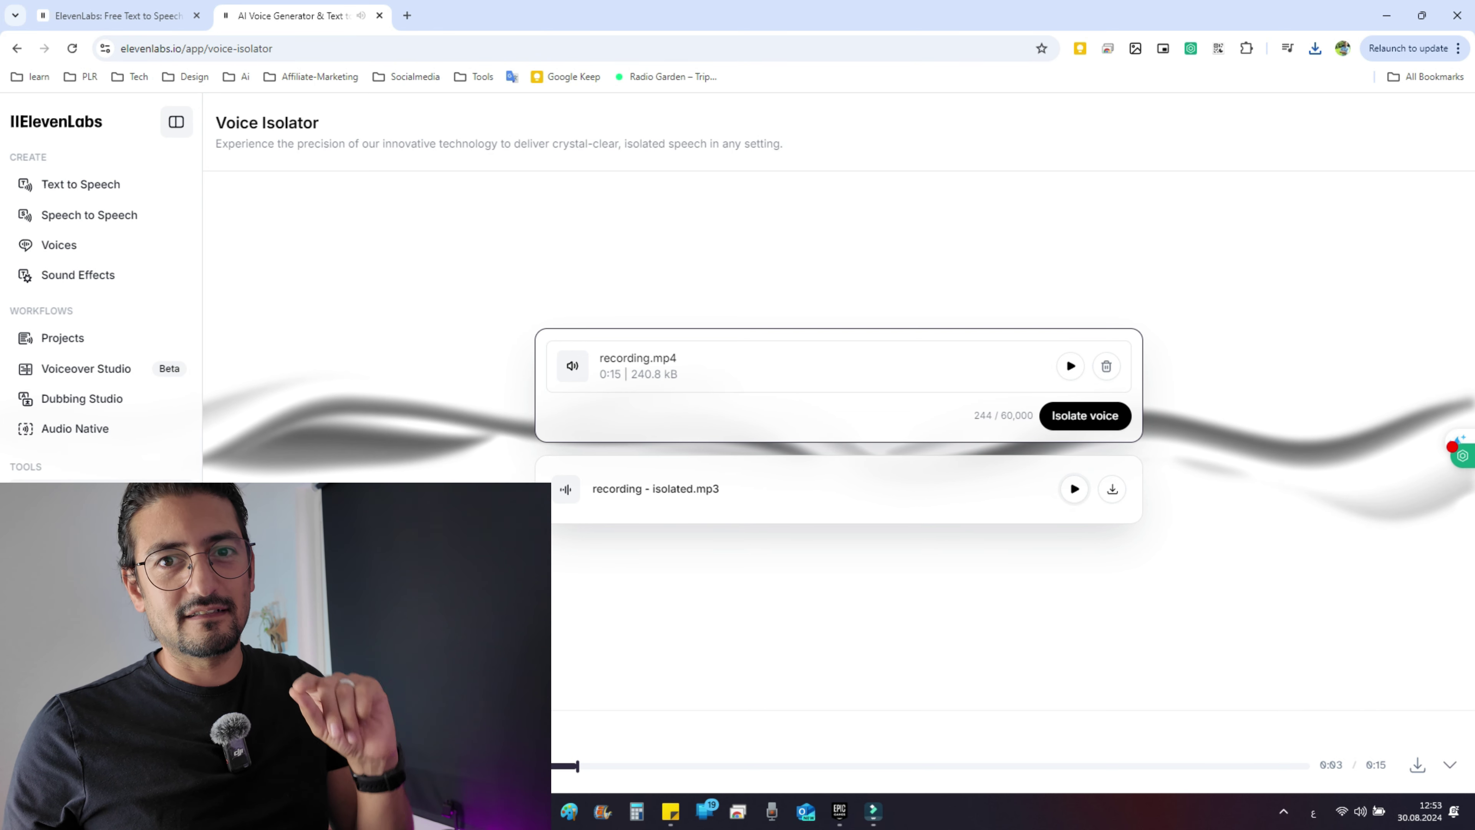
pyautogui.click(1074, 488)
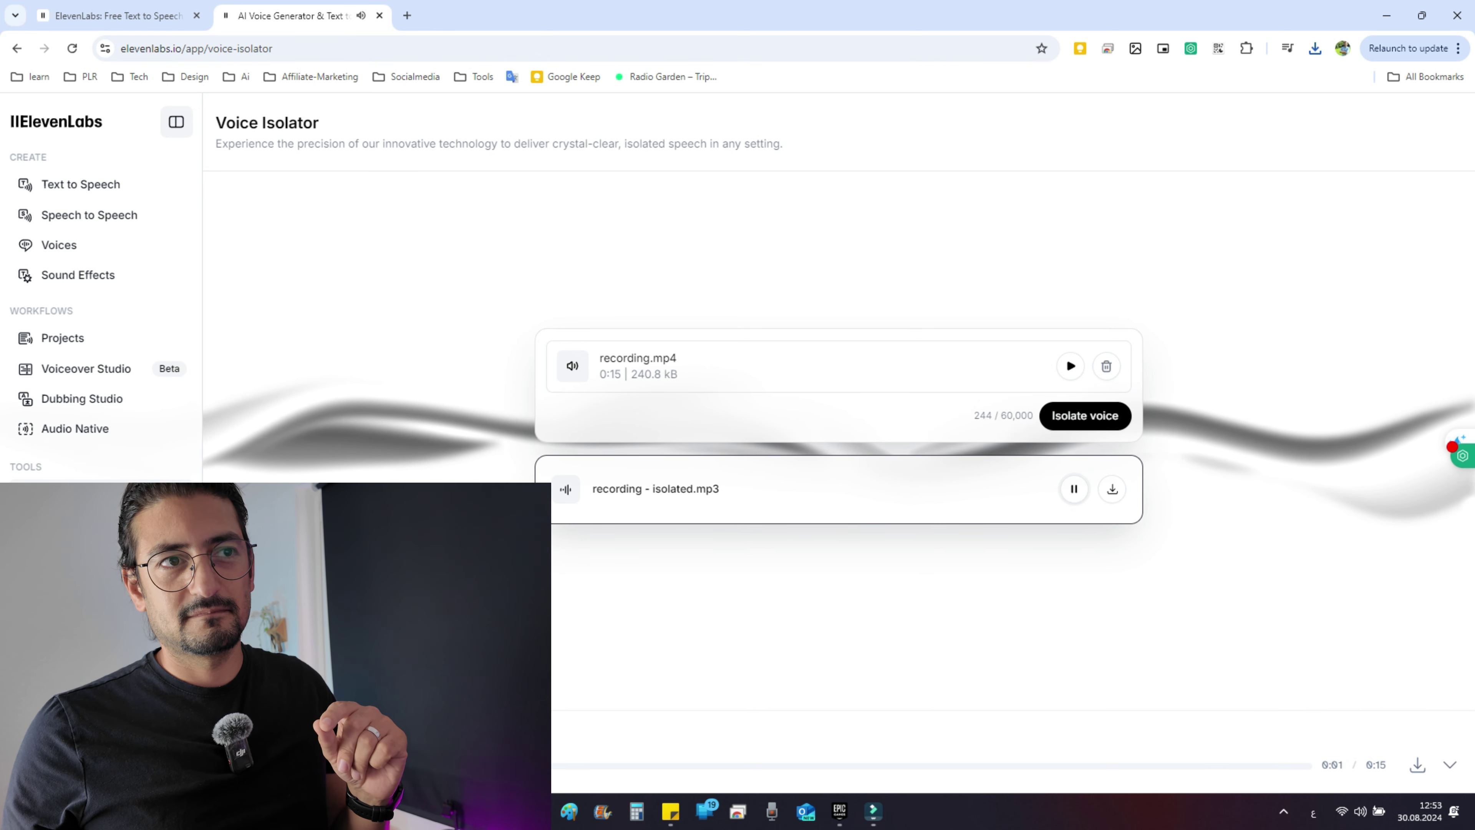